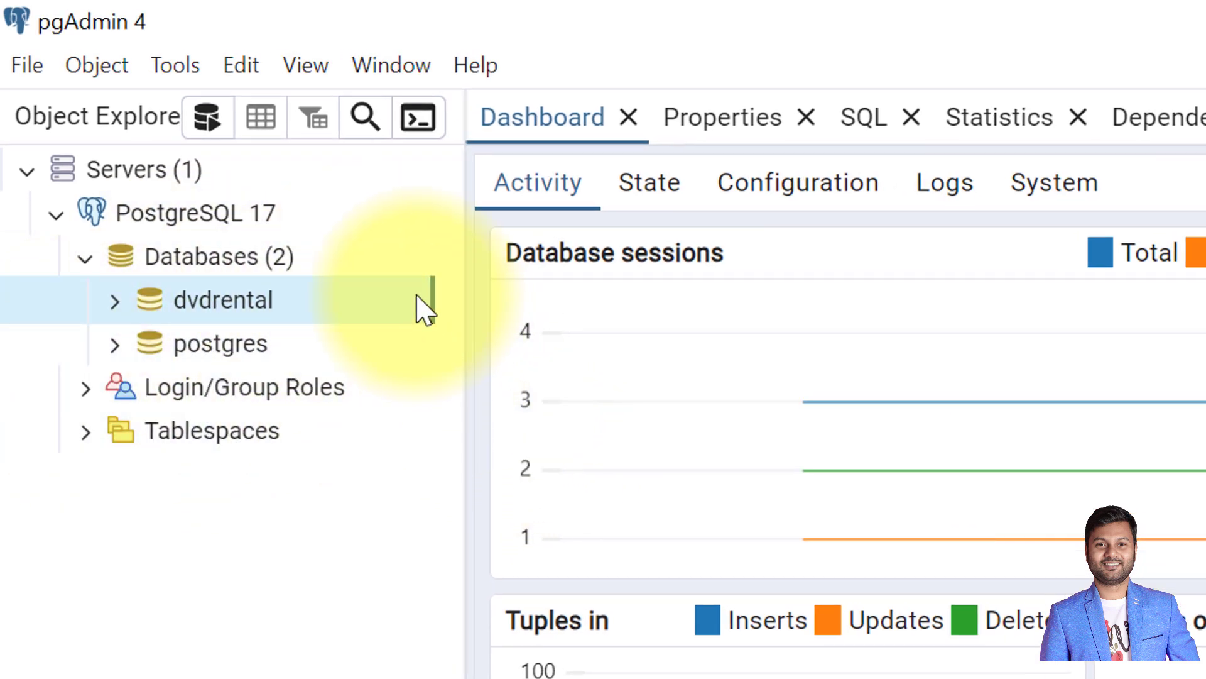
Start a backup of the dvdrental database and set its output file to dvdrental.sql in the D:\PostgreSQL folder.
right_click(293, 311)
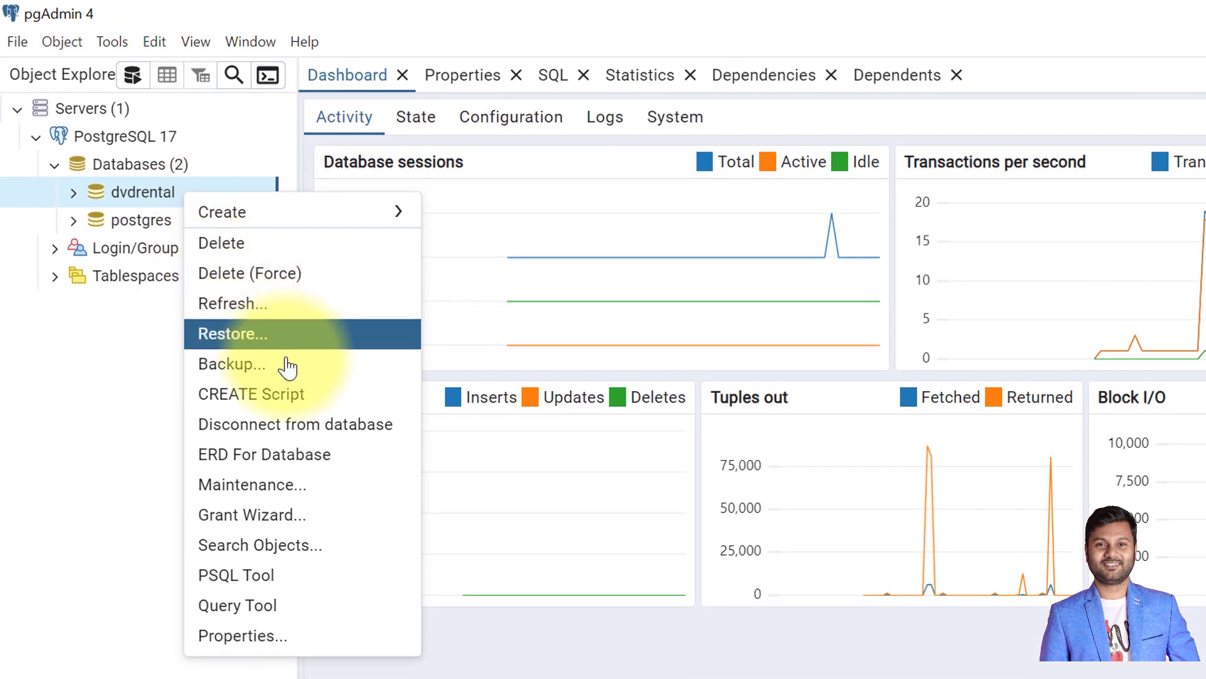
left_click(287, 365)
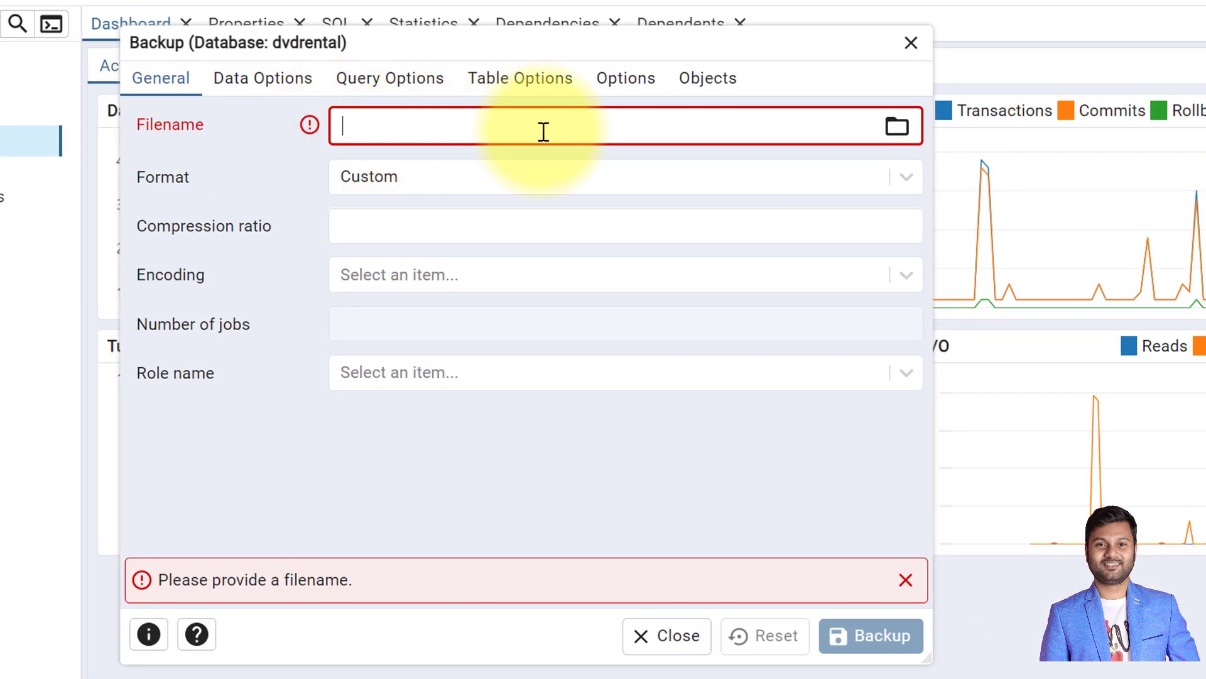
left_click(897, 125)
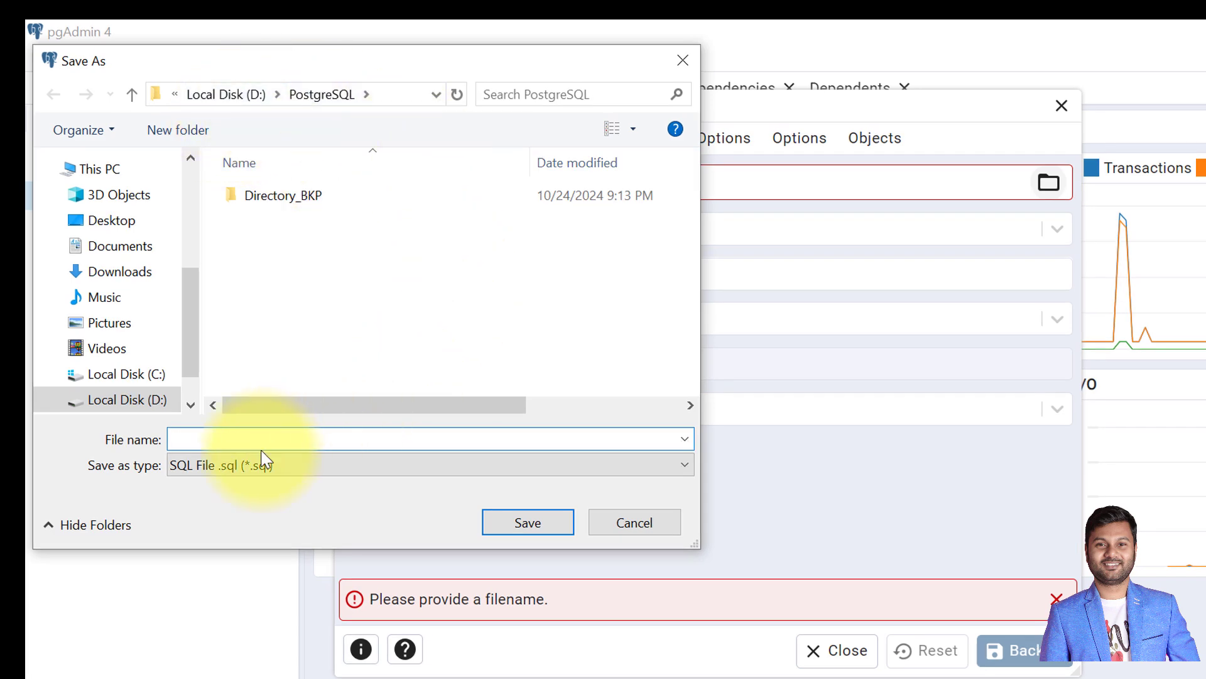
left_click(252, 443)
type("dvdrental.sql")
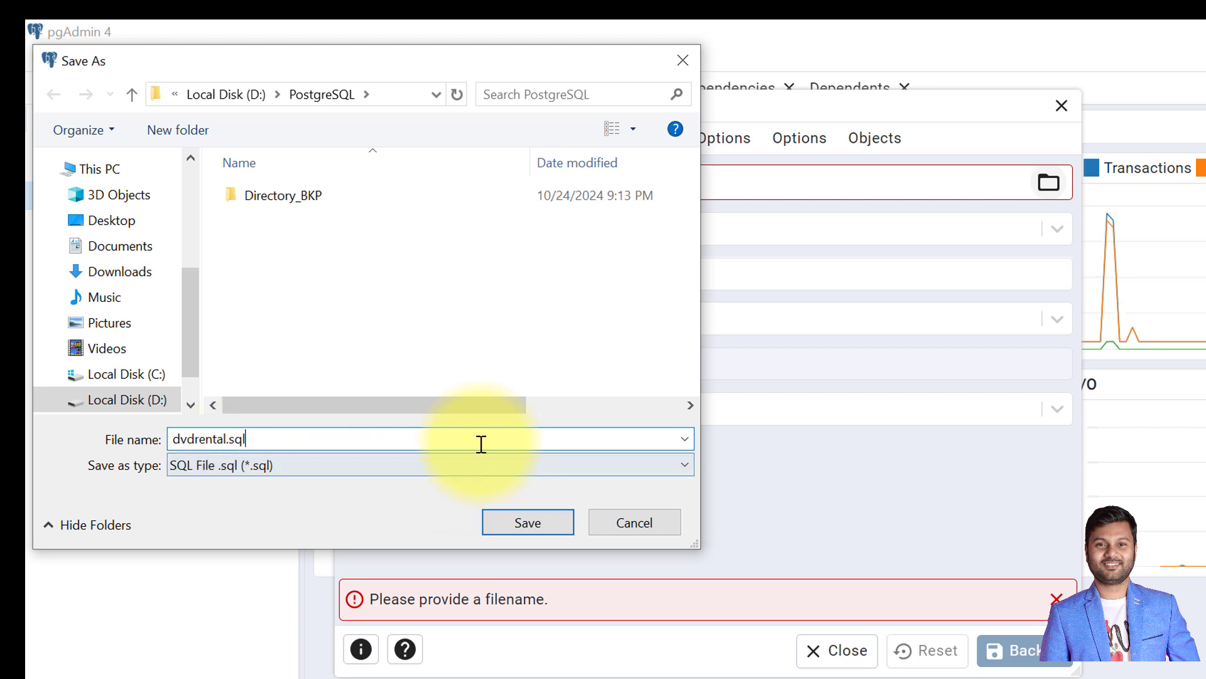
left_click(527, 524)
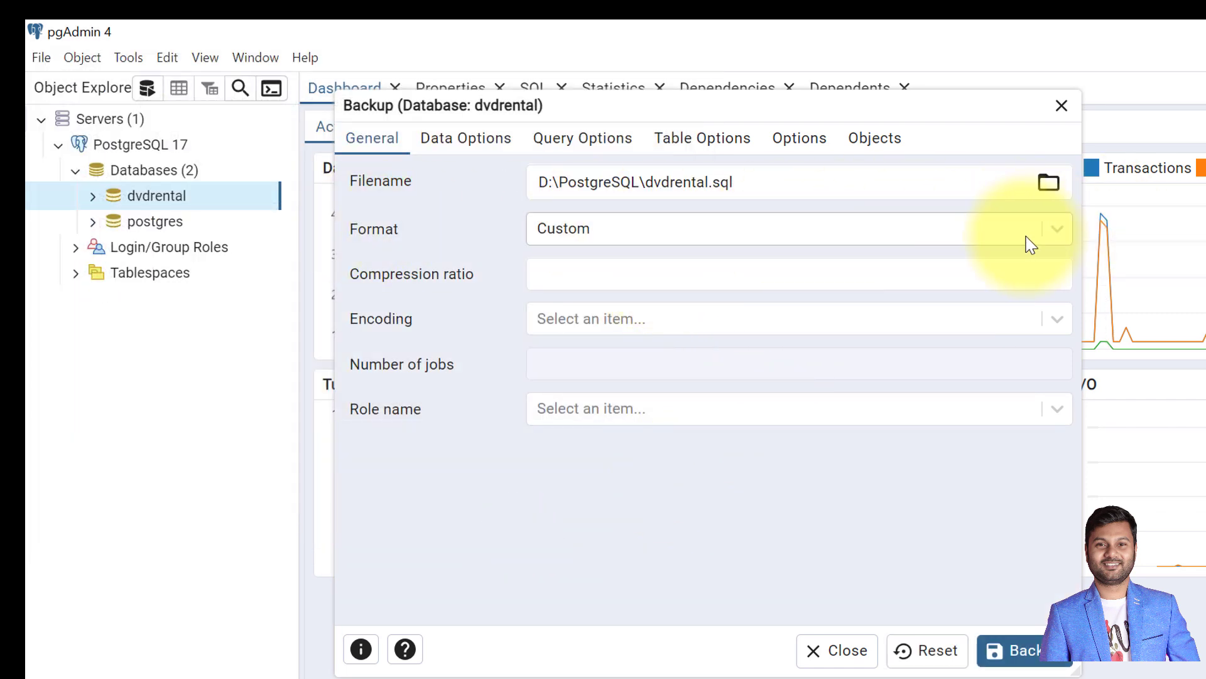
Set the backup format to Plain and run the backup to dvdrental.sql.
left_click(1048, 228)
left_click(668, 349)
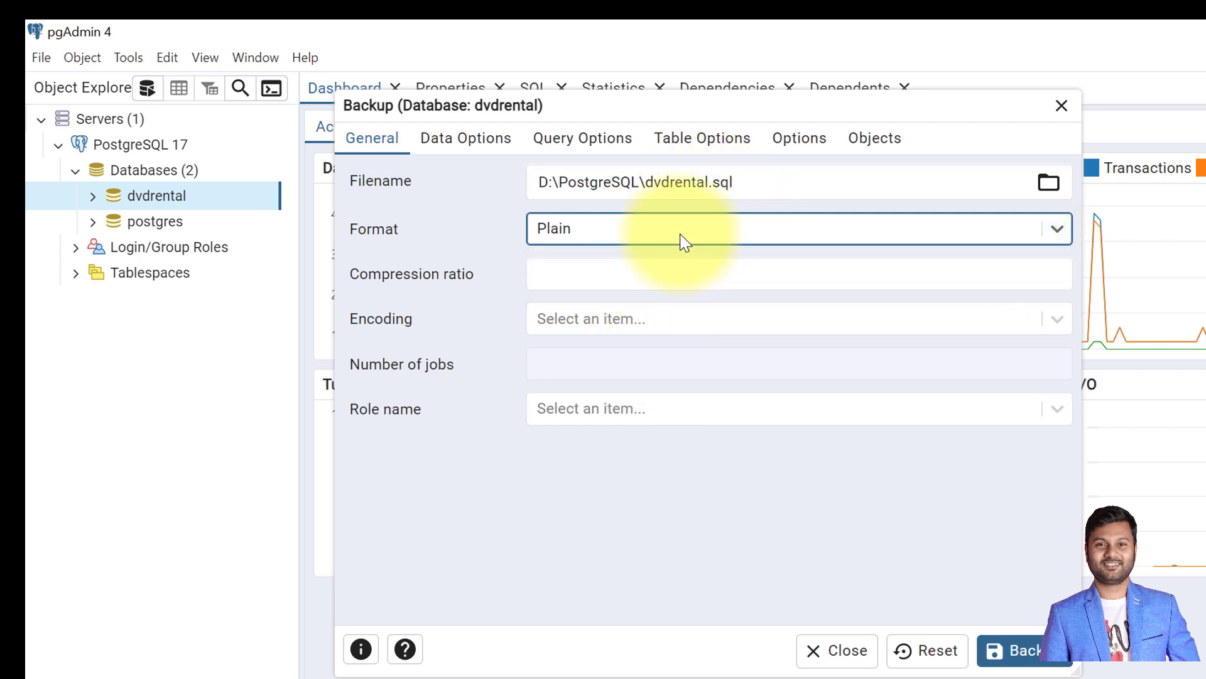
left_click(1022, 649)
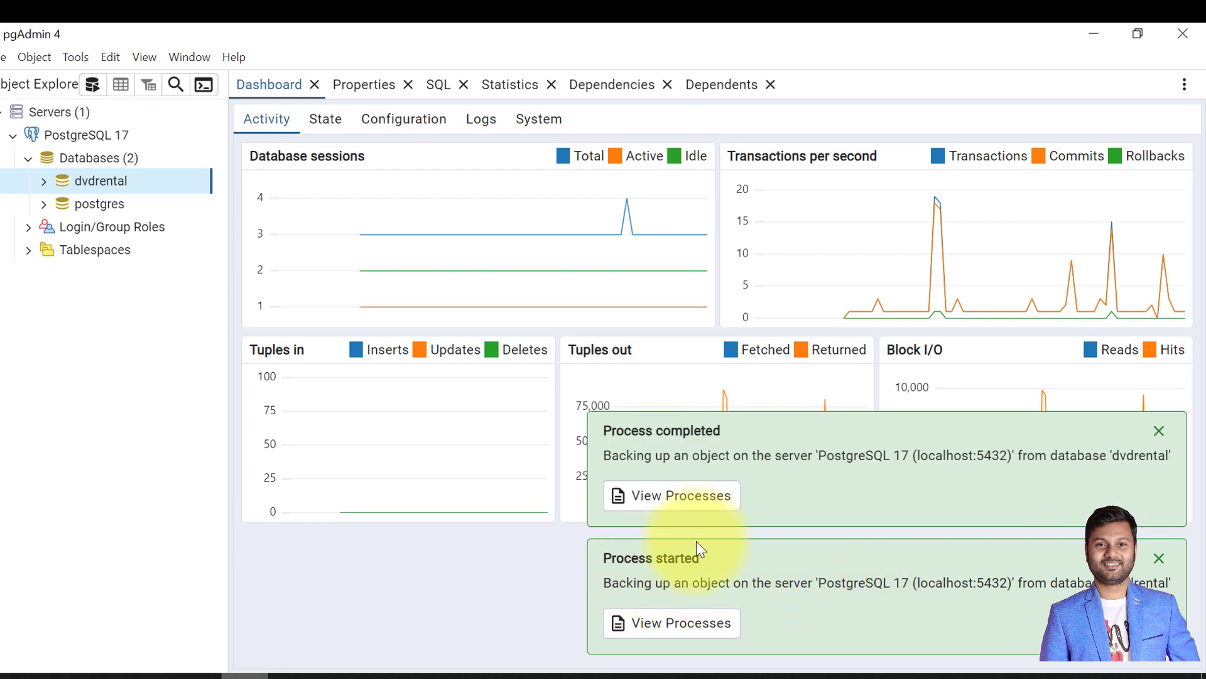
Switch to File Explorer, open dvdrental.sql from the PostgreSQL folder in Notepad++ and examine the dumped SQL statements.
left_click(97, 674)
left_click(78, 591)
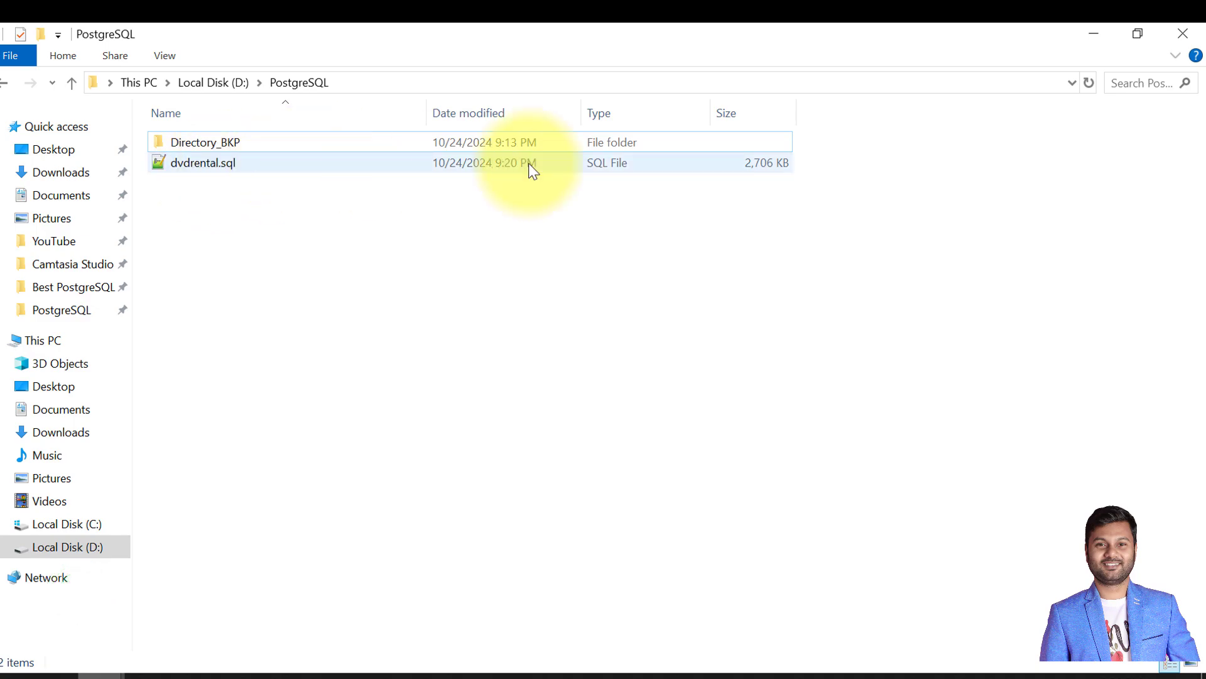
double_click(331, 157)
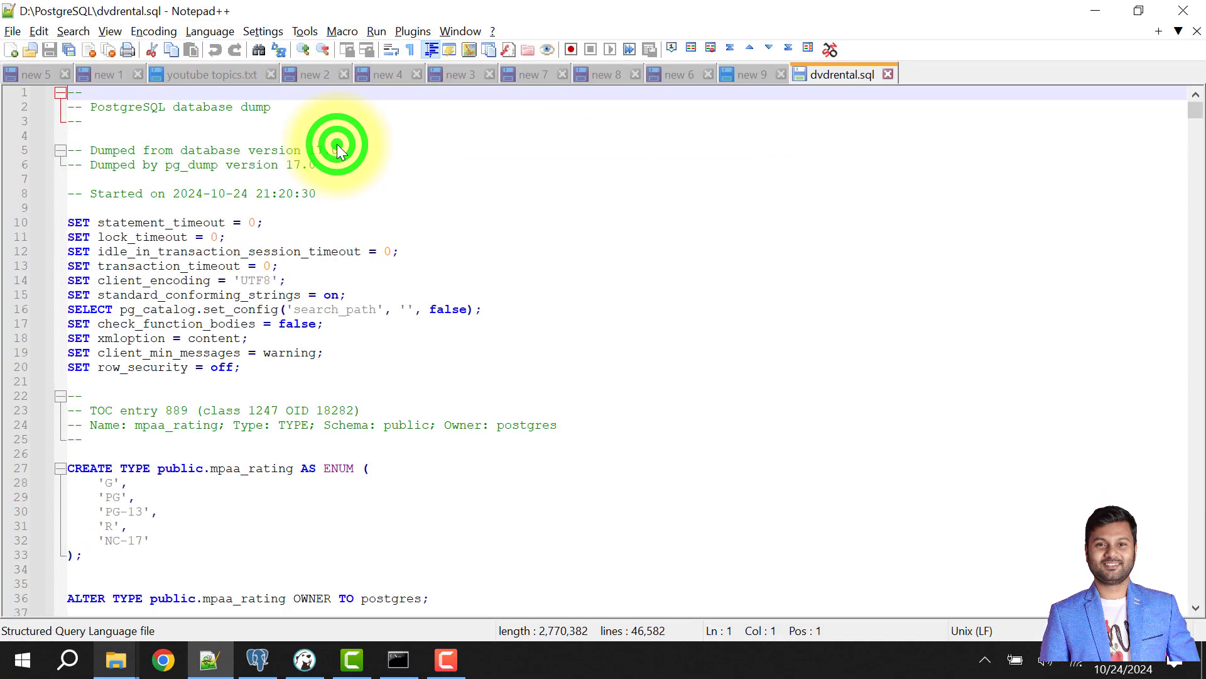
scroll(208, 271, "down", 20)
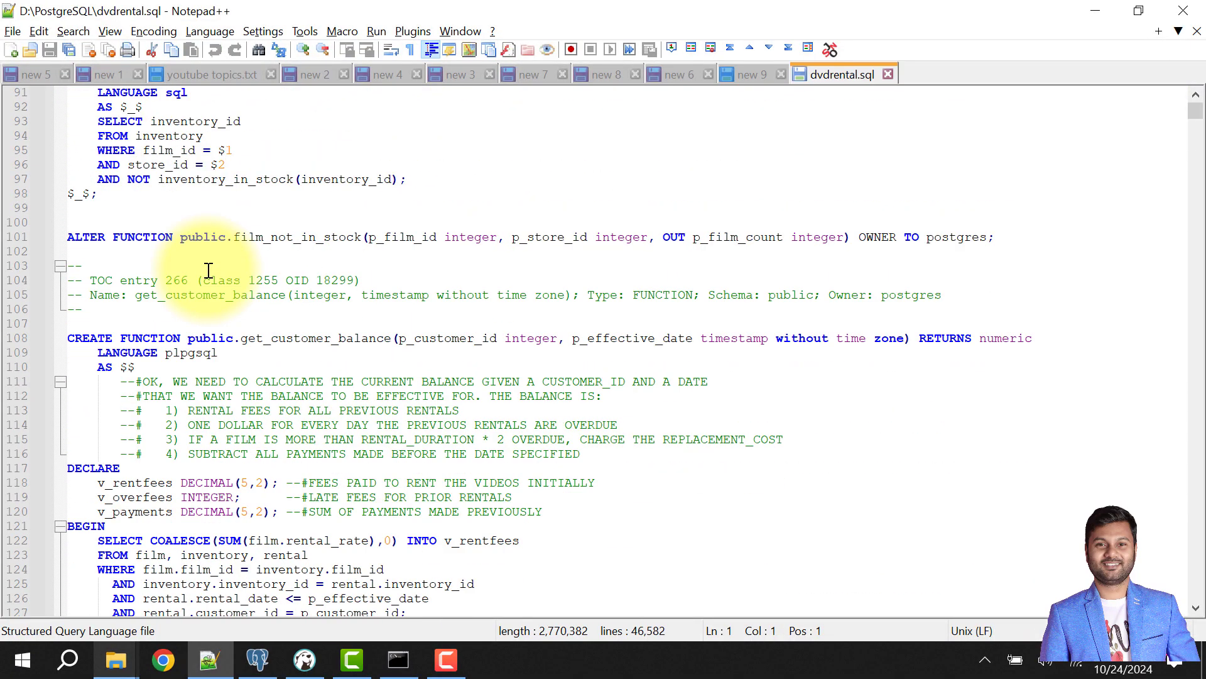
Switch to pgAdmin 4 and start another dvdrental database backup with dvdrental.tar in D:\PostgreSQL as the output file.
left_click(256, 656)
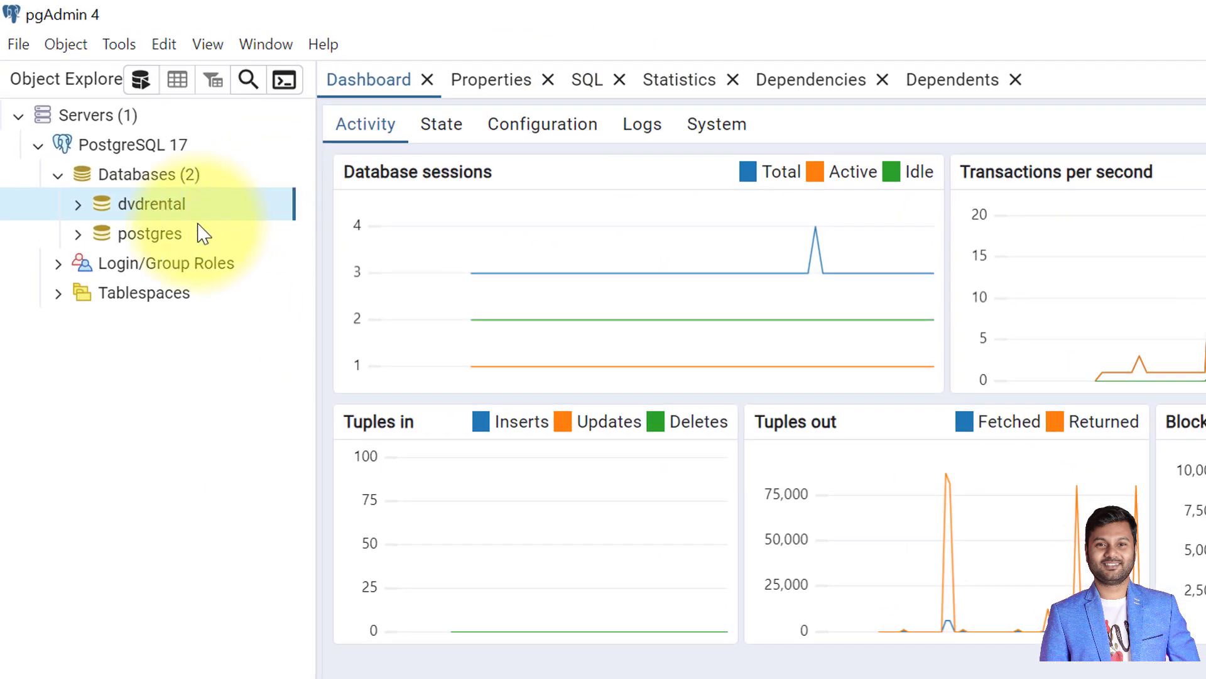
right_click(167, 212)
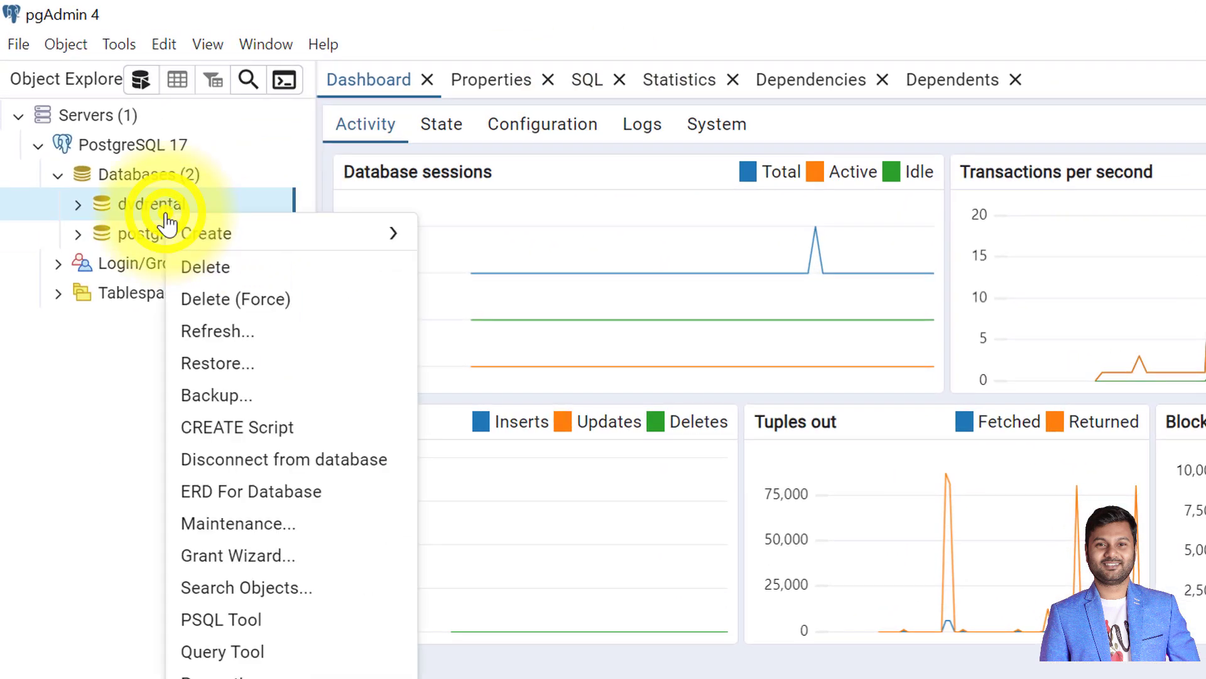
left_click(295, 396)
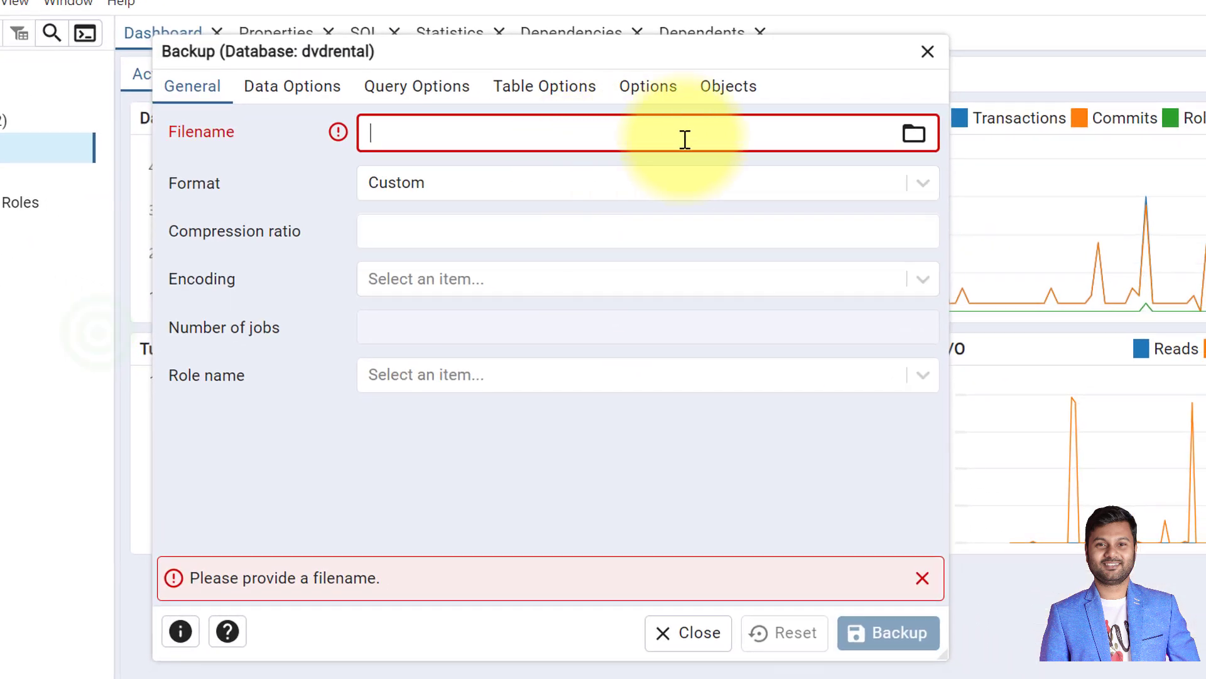
left_click(915, 134)
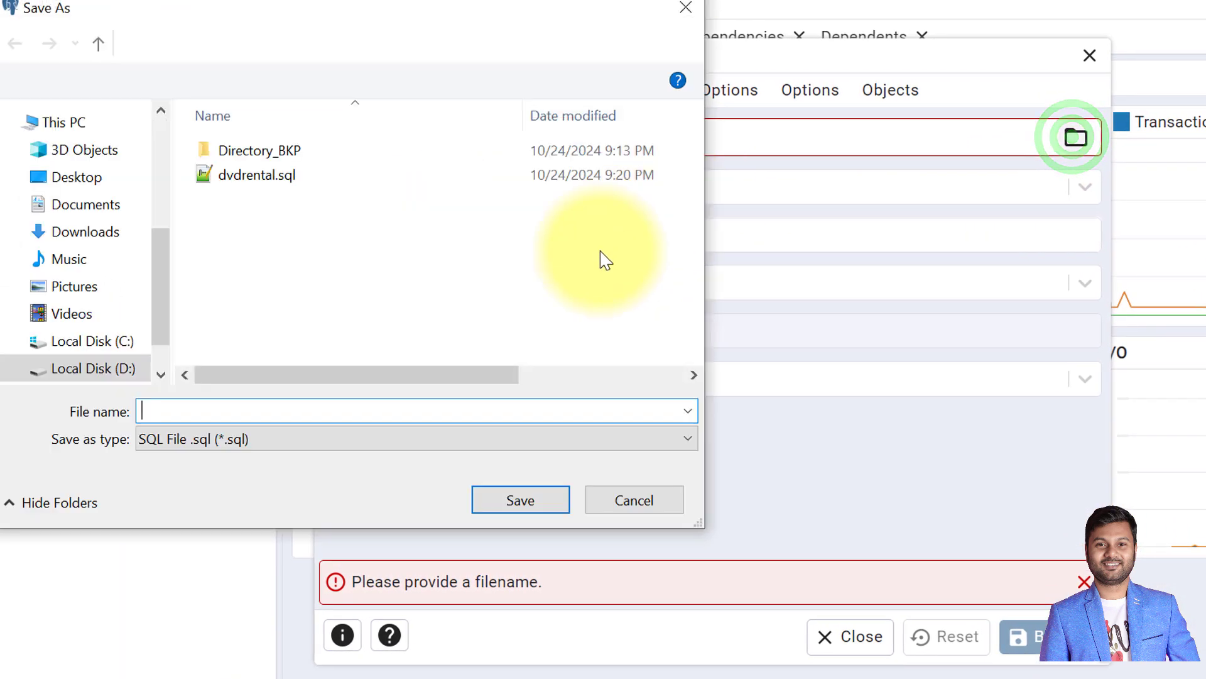
left_click(288, 414)
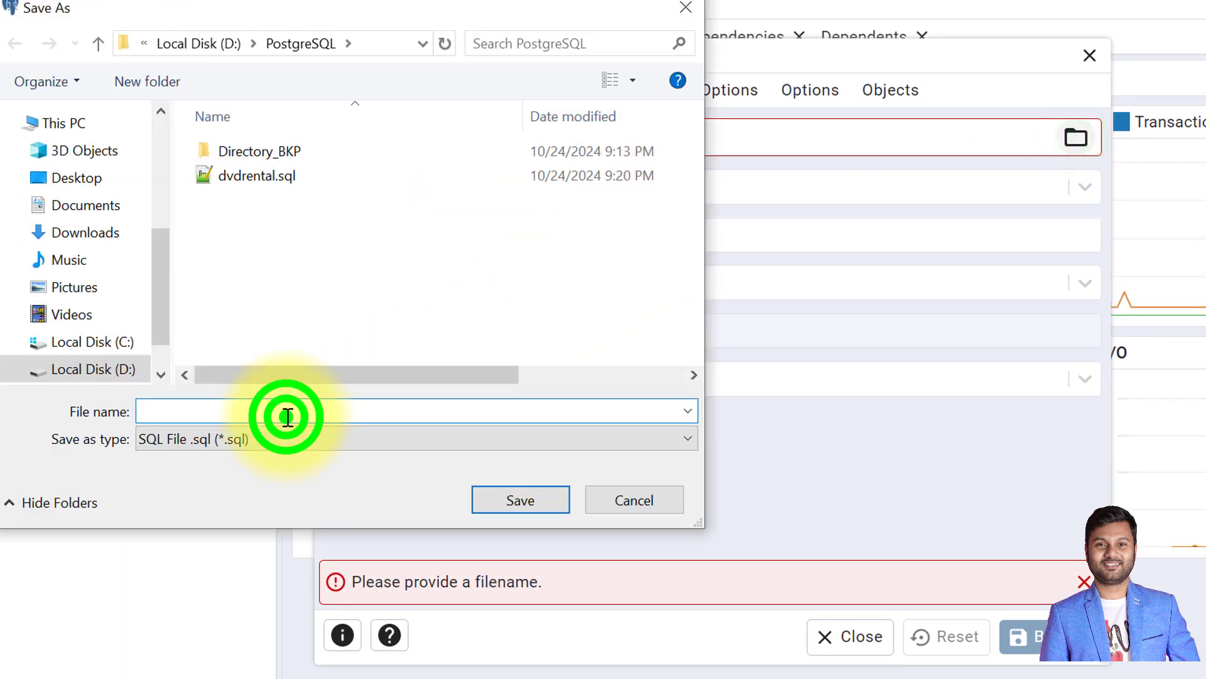
type("dvdr")
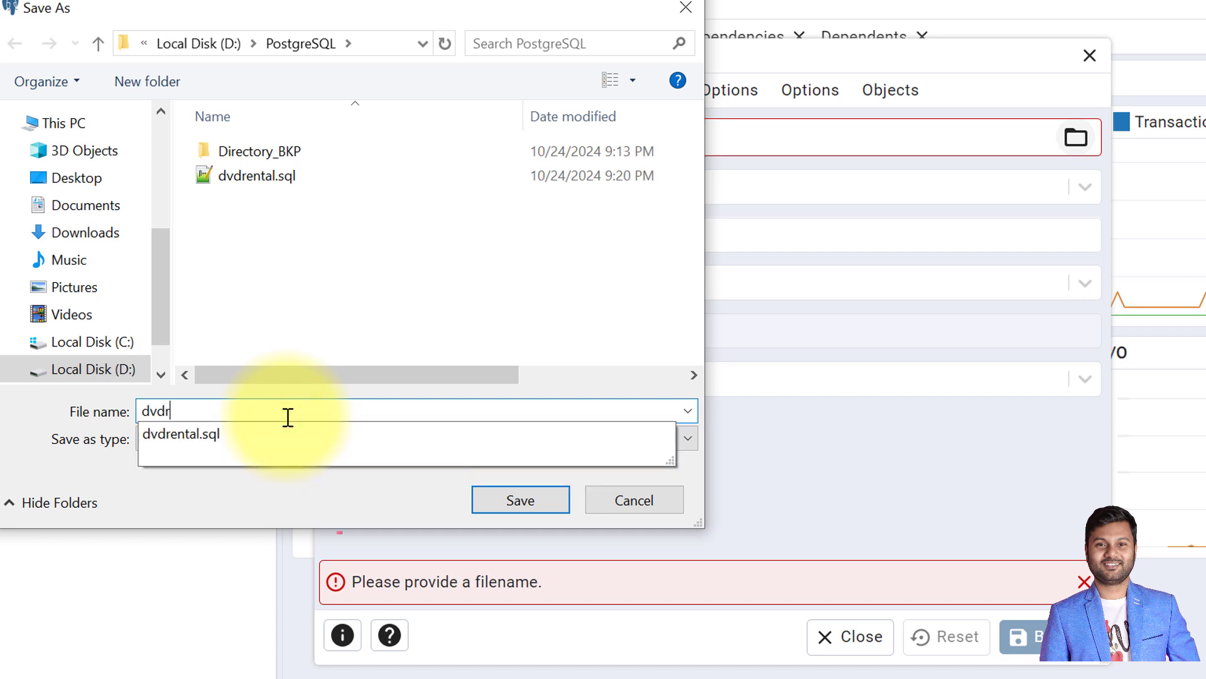
type("ental.tar")
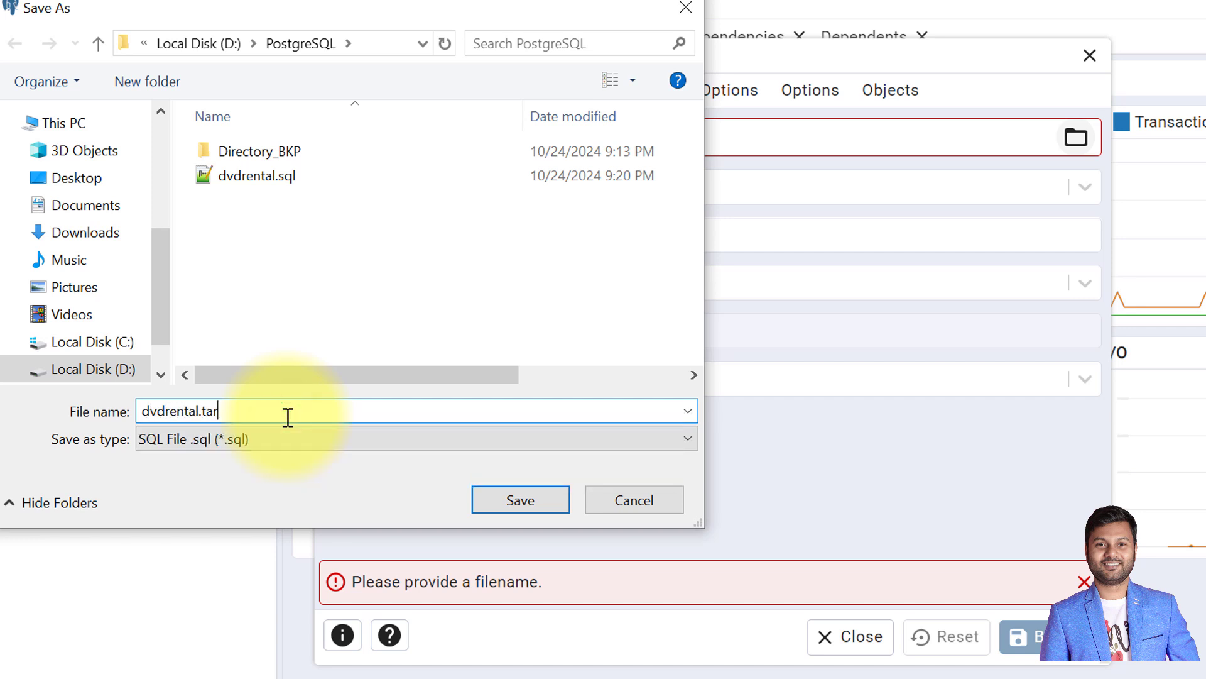
left_click(520, 501)
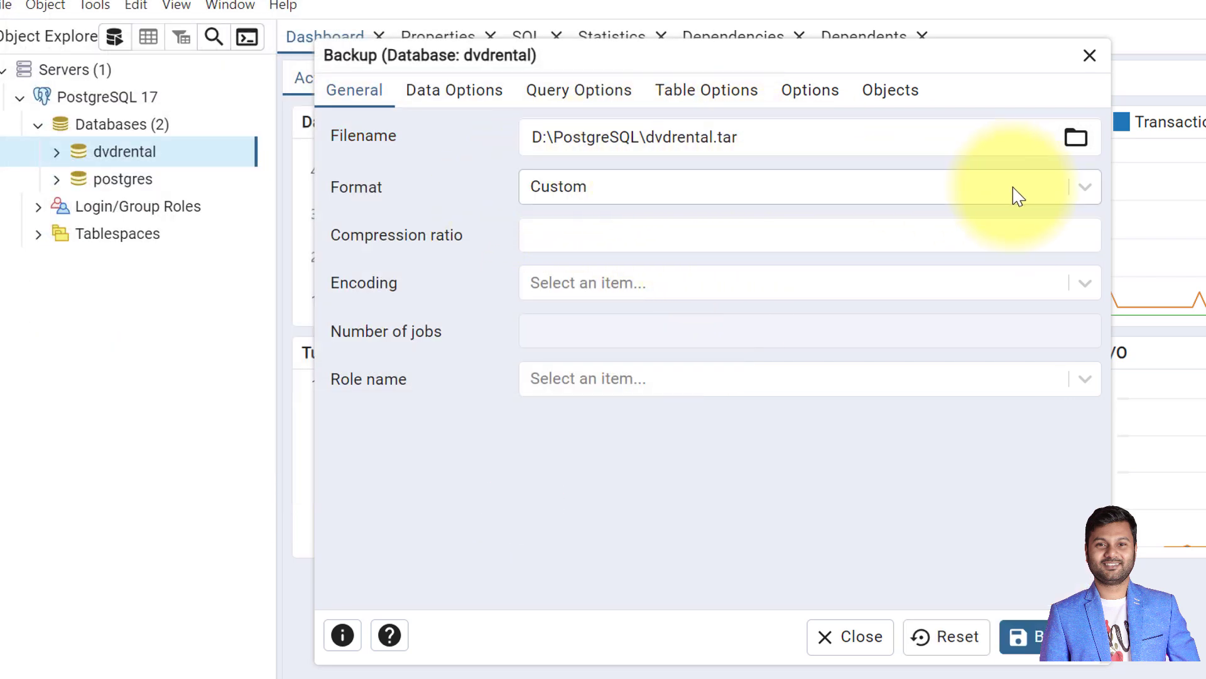
Set the backup format to Tar and run the backup to dvdrental.tar.
left_click(1079, 188)
left_click(650, 273)
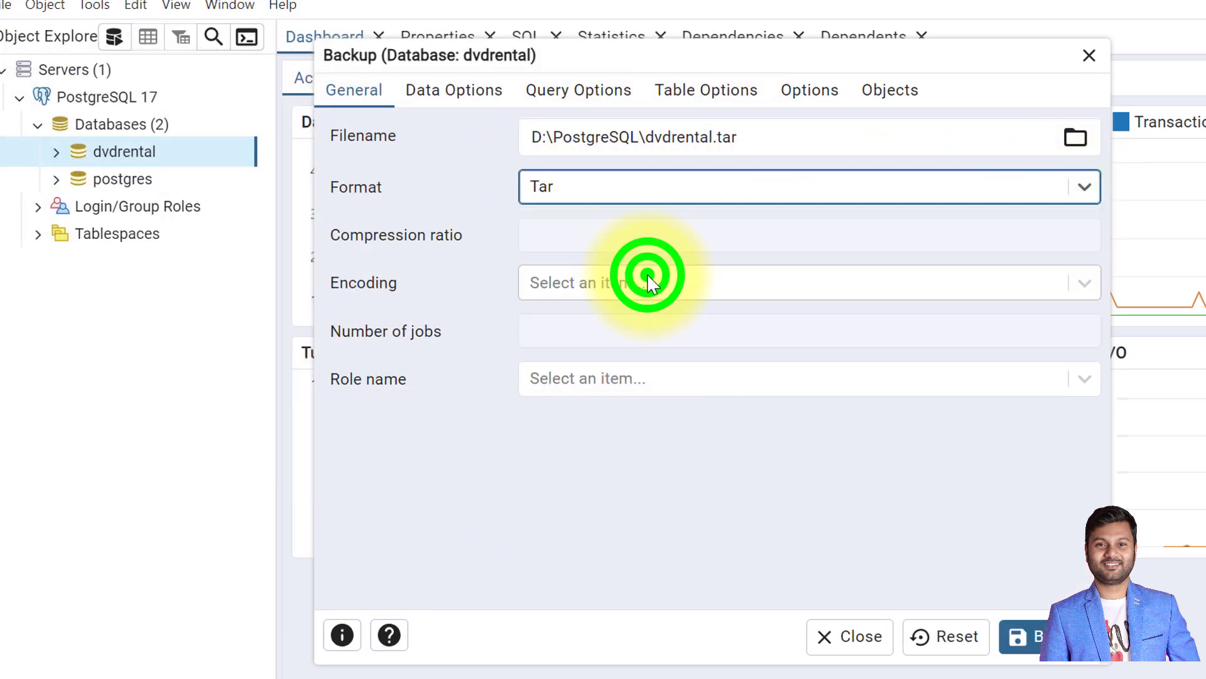
left_click(1021, 636)
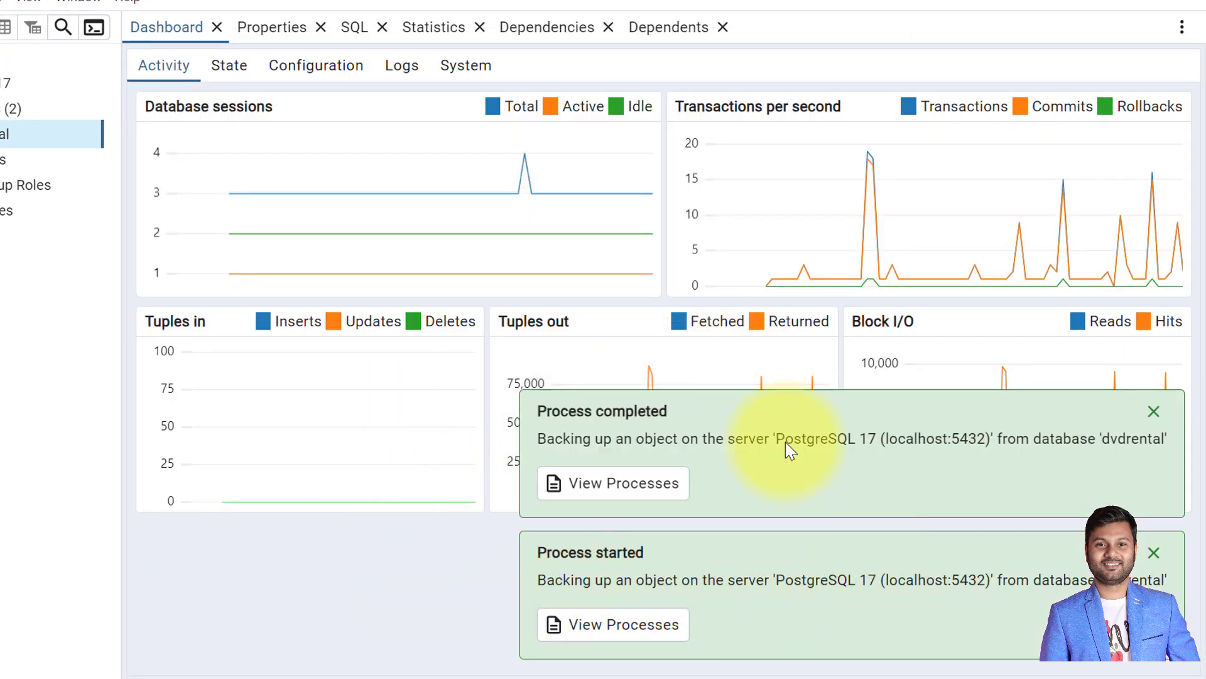
Switch to File Explorer and check for the dvdrental.tar file in the PostgreSQL folder.
mouse_move(9, 672)
left_click(99, 585)
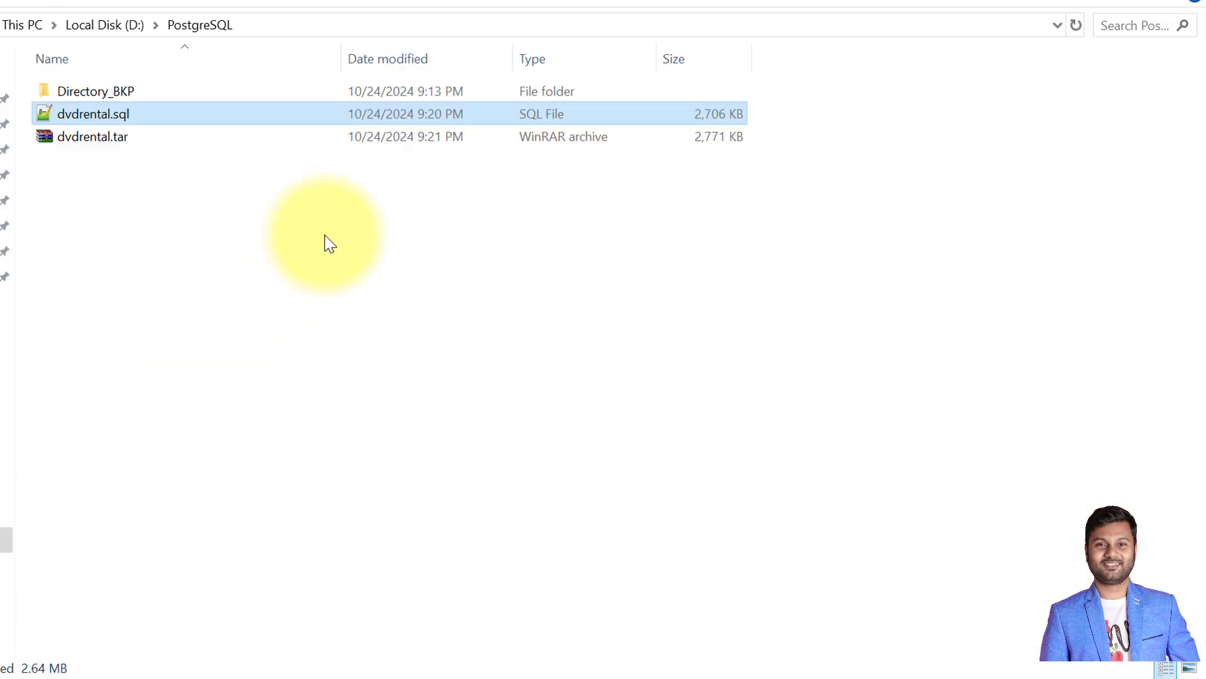
left_click(121, 144)
Switch to pgAdmin 4 and start a dvdrental backup, naming the output dvdrental.backup with the BACKUP file type in D:\PostgreSQL.
key("alt+Tab")
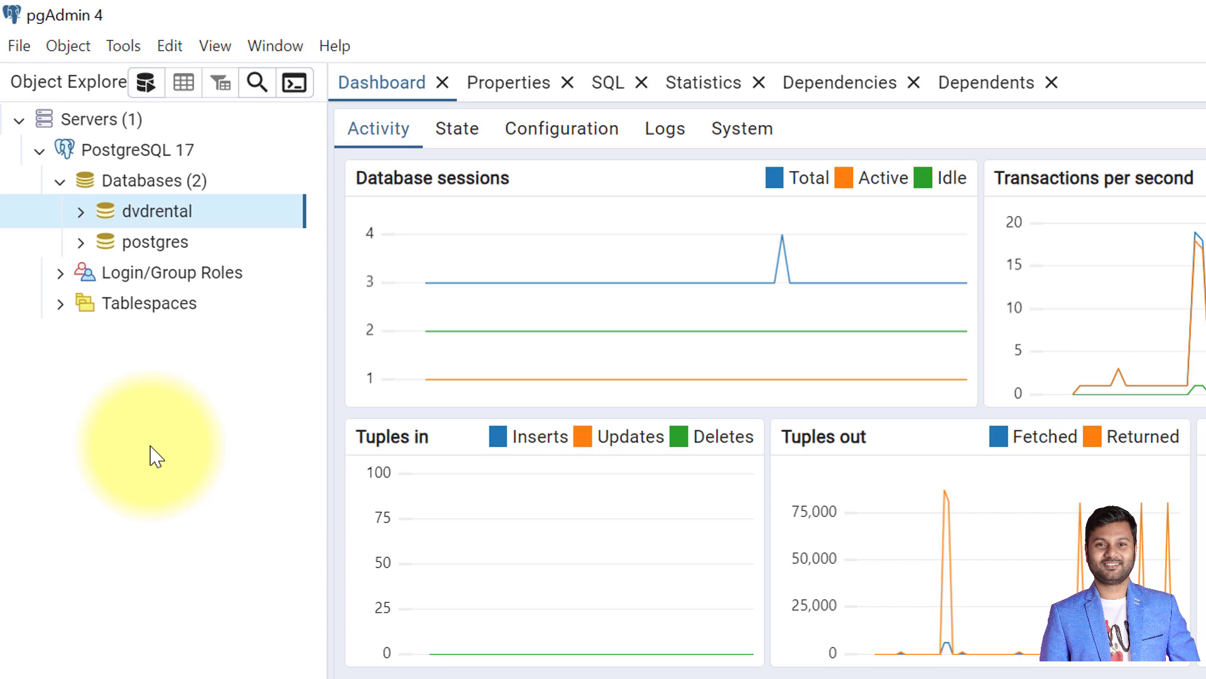
right_click(218, 212)
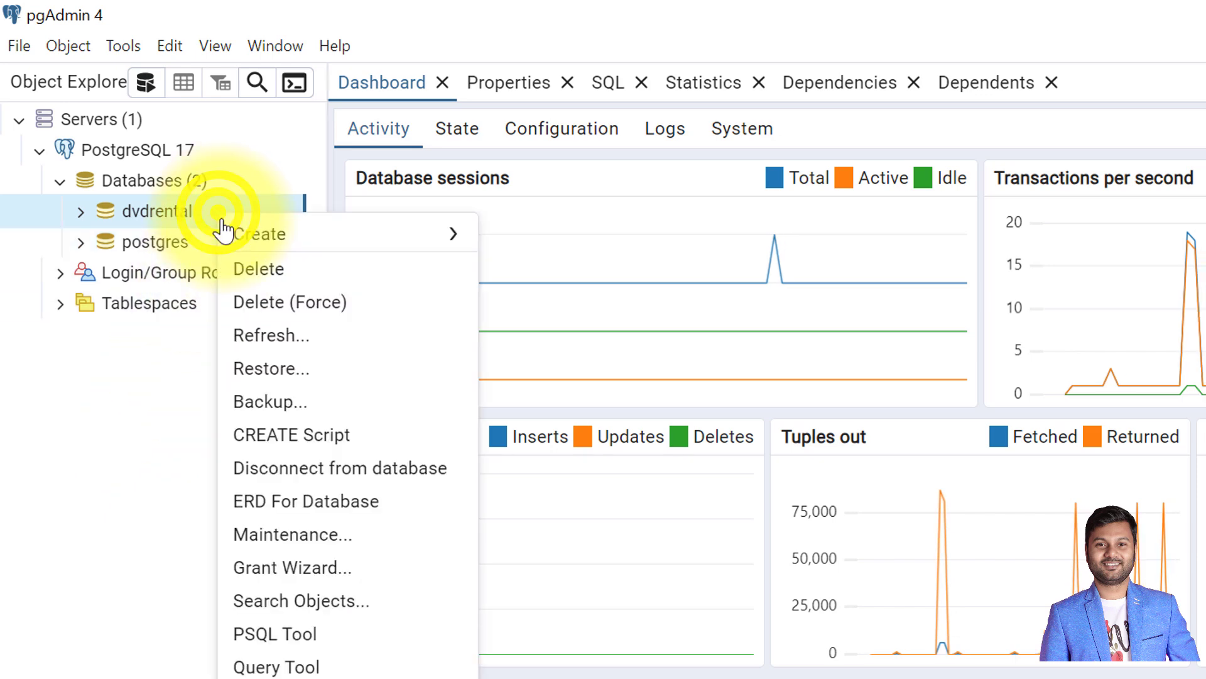
left_click(331, 407)
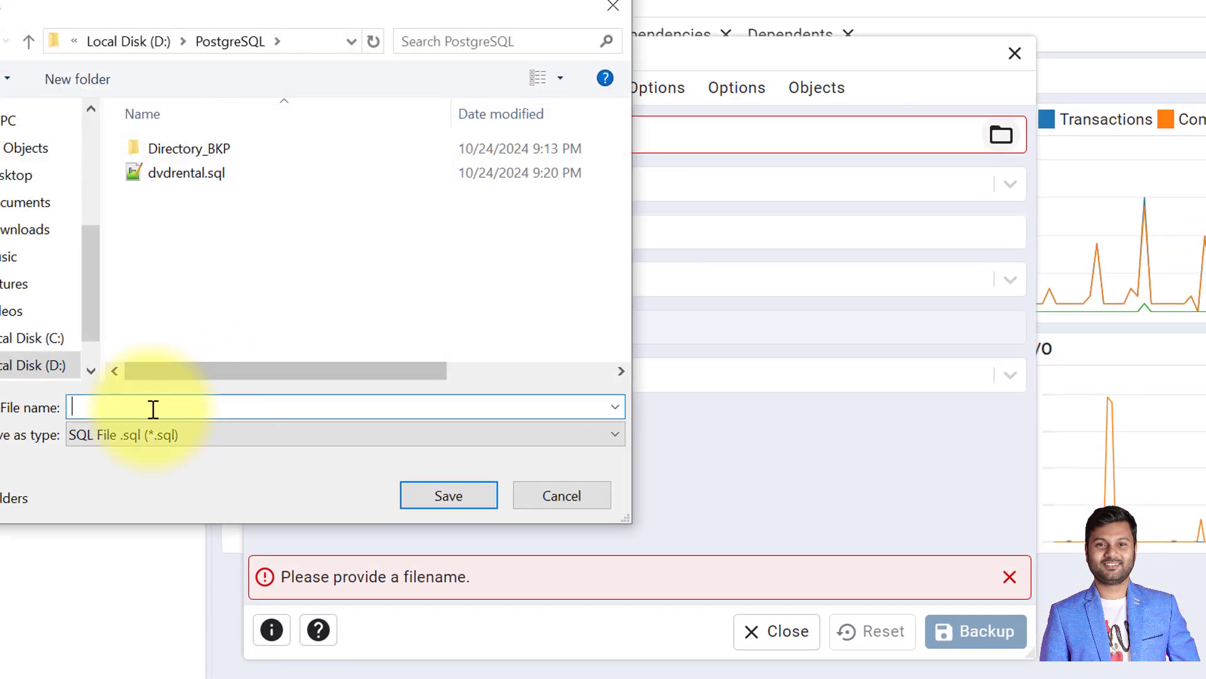
left_click(165, 418)
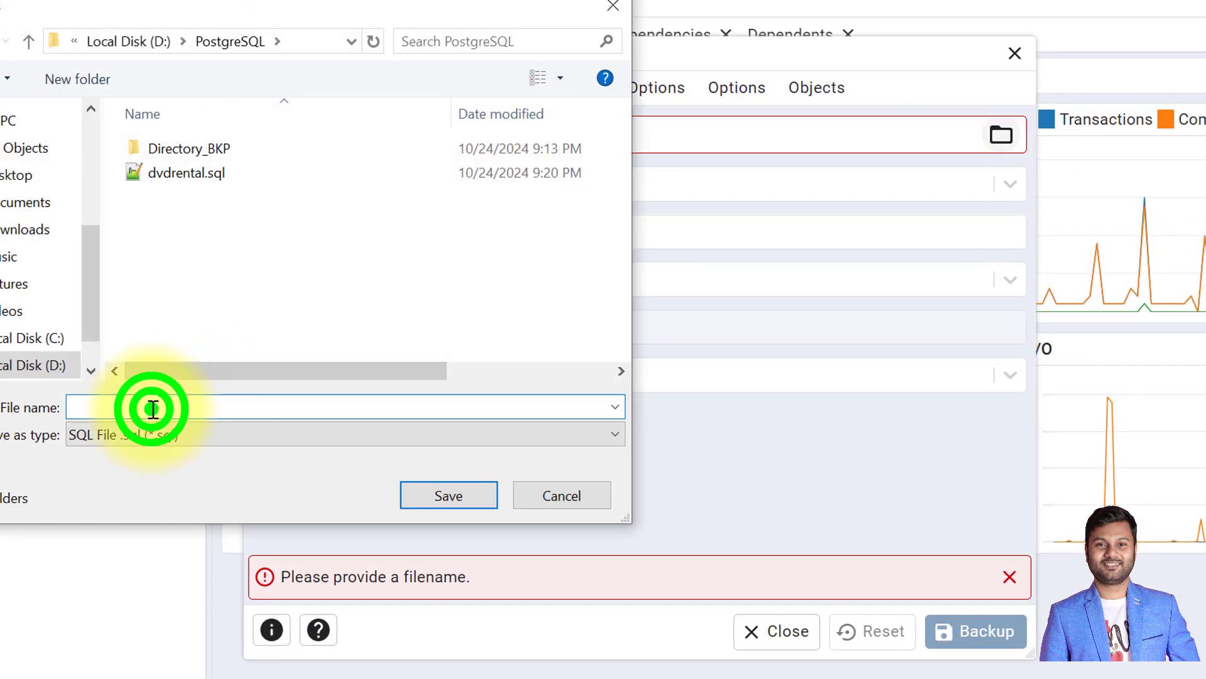
type("dv")
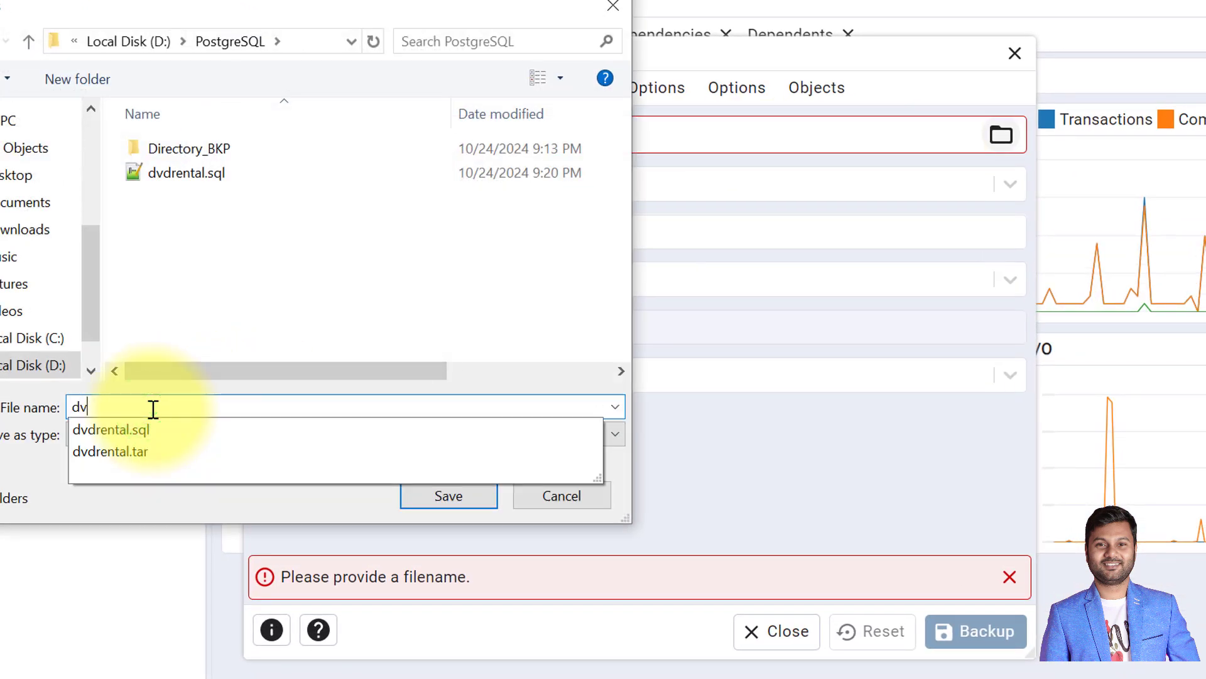
type("drenta")
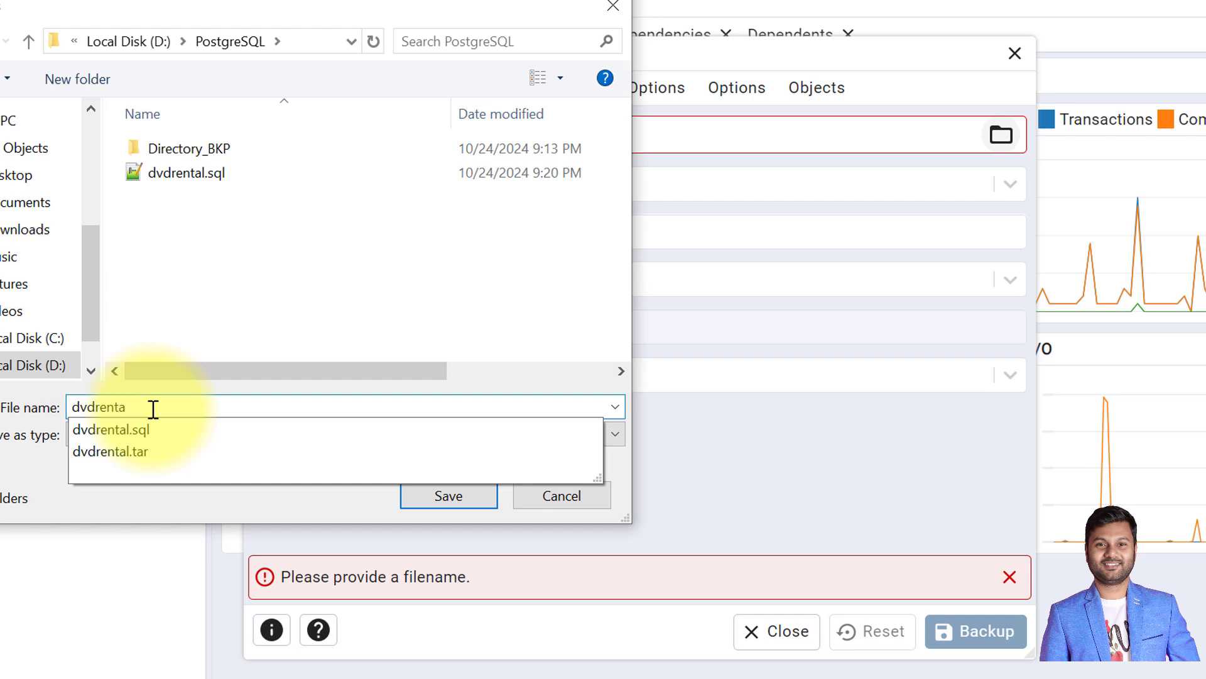
type("l")
left_click(369, 325)
left_click(234, 434)
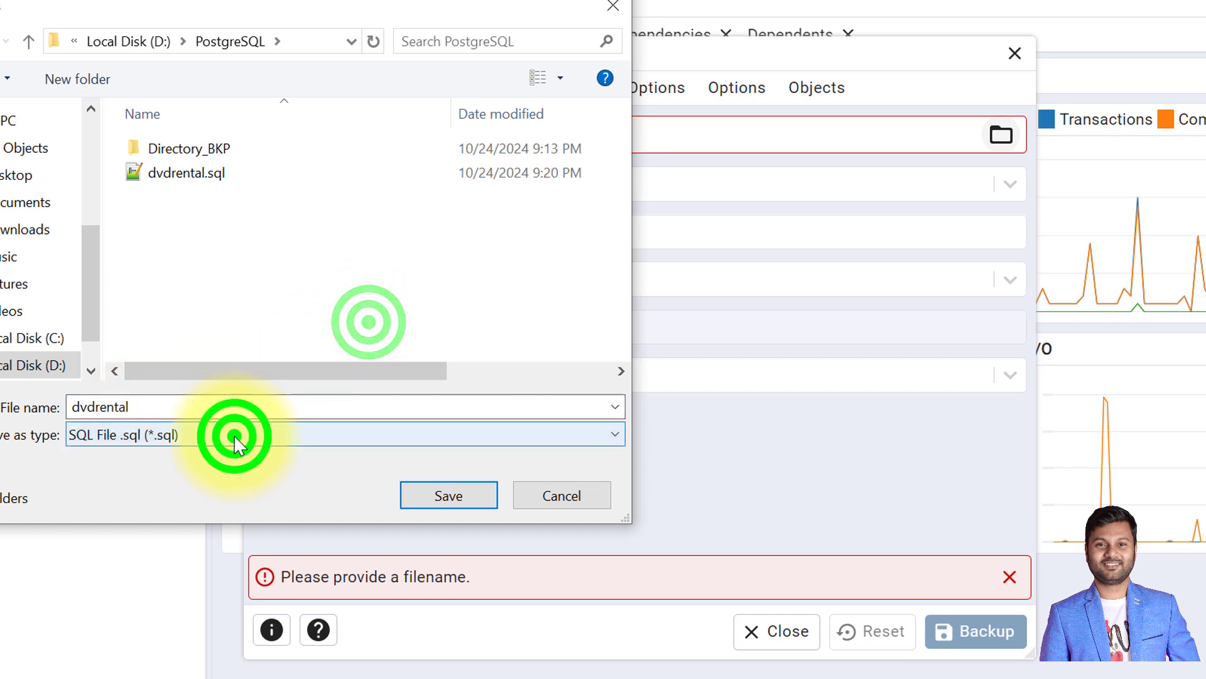
left_click(219, 496)
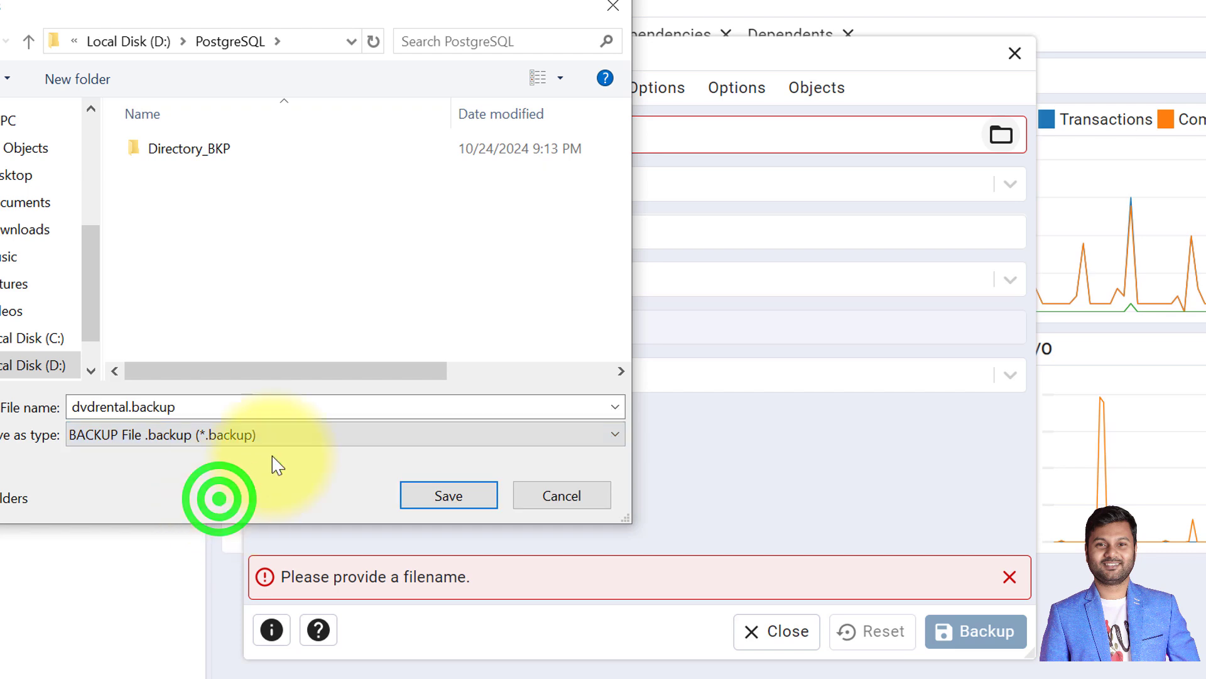
left_click(459, 504)
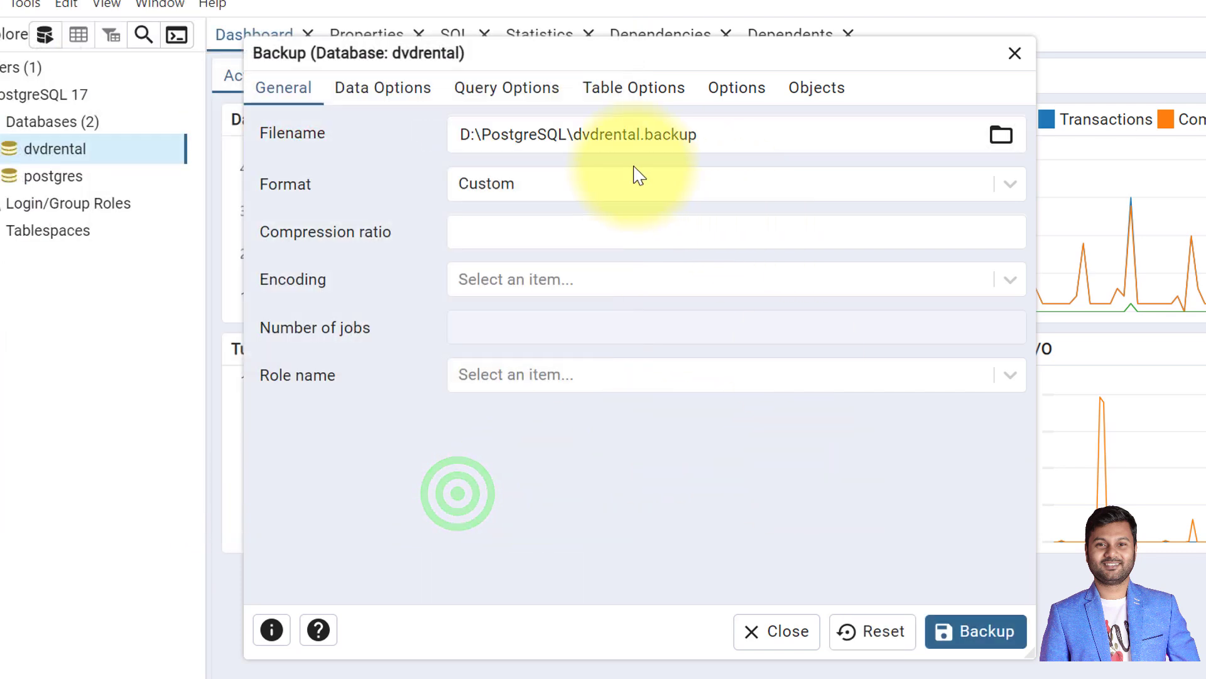
Choose the Custom backup format and run the backup to dvdrental.backup.
left_click(1006, 186)
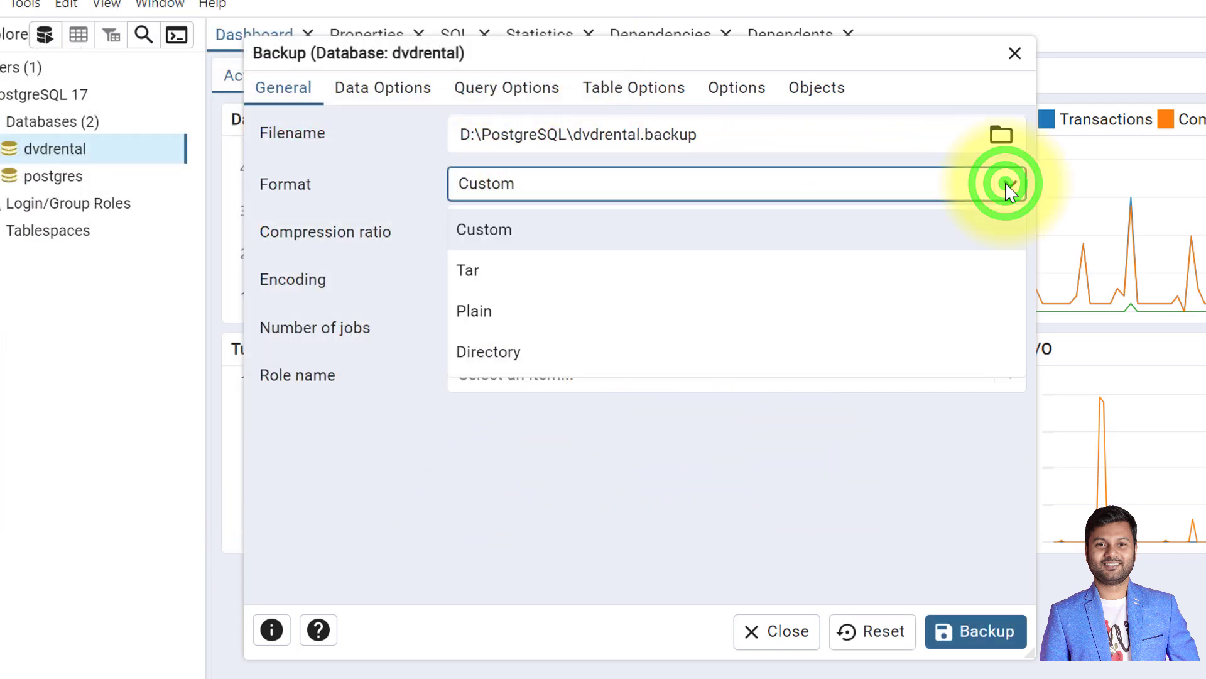
left_click(507, 228)
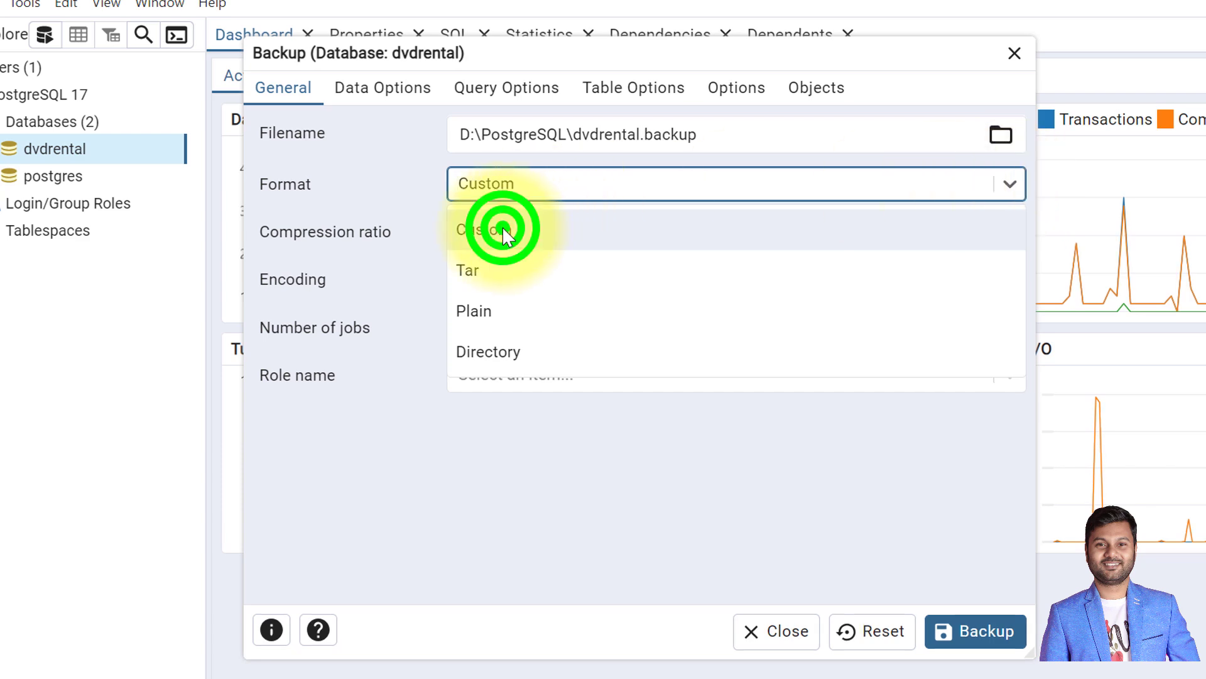
left_click(977, 634)
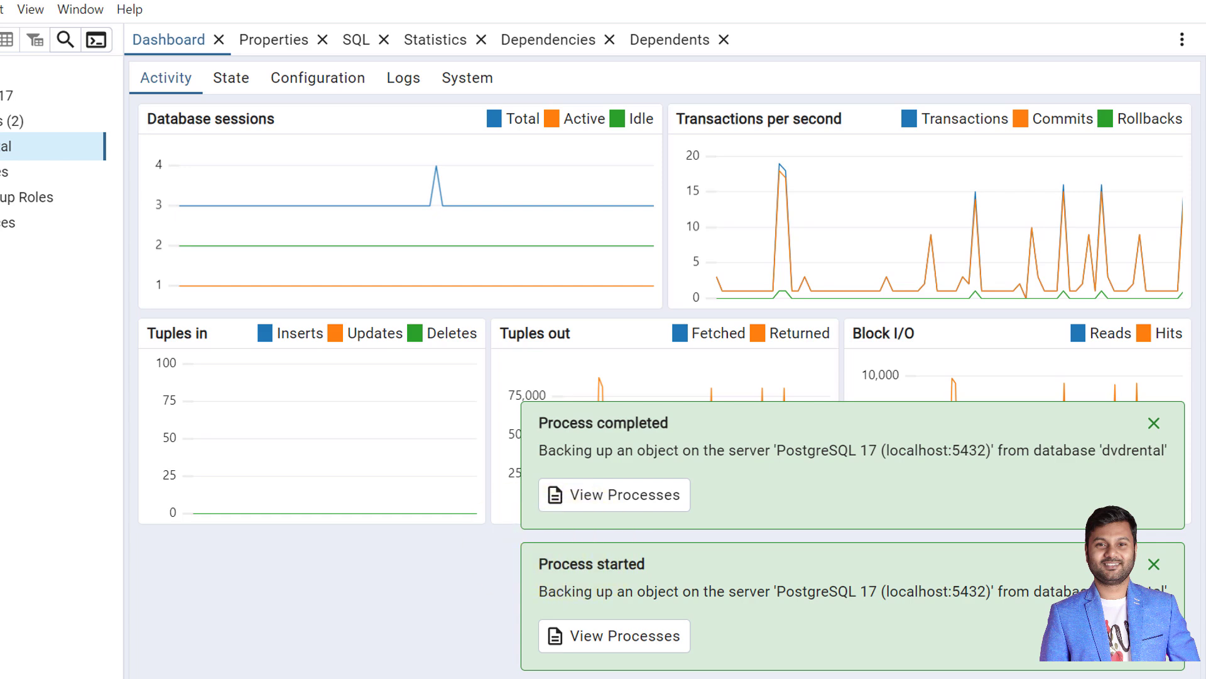
Switch to File Explorer and check for the dvdrental.backup file in the PostgreSQL folder.
left_click(194, 606)
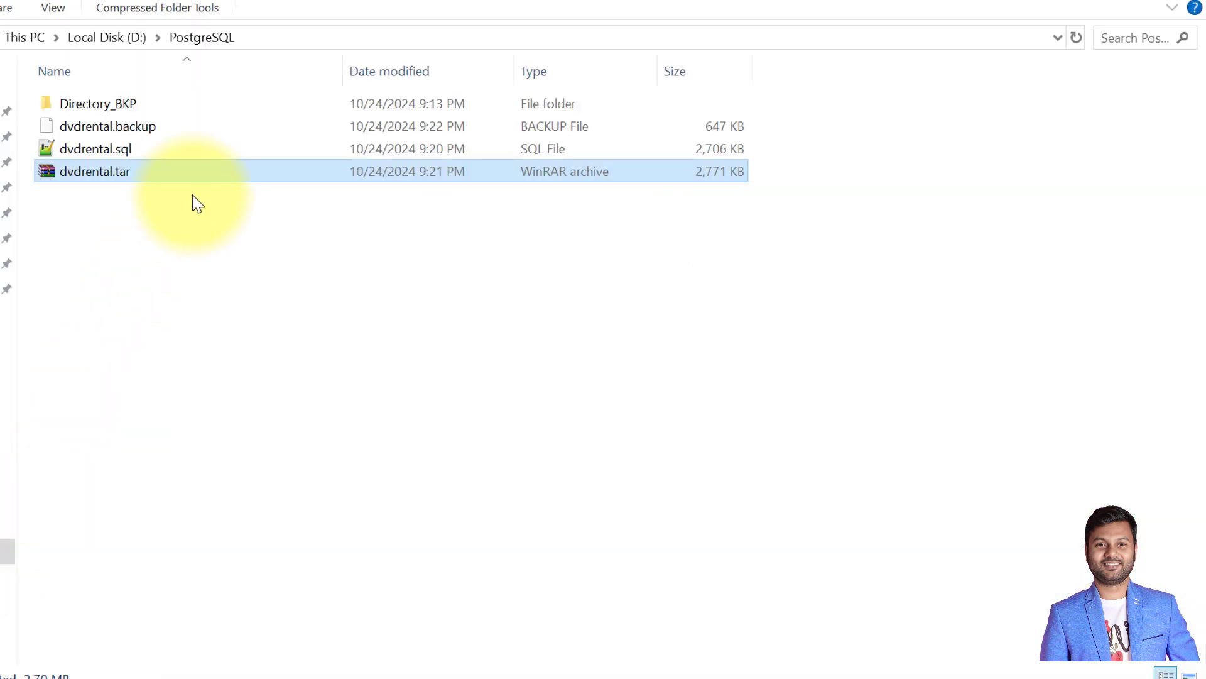
left_click(175, 133)
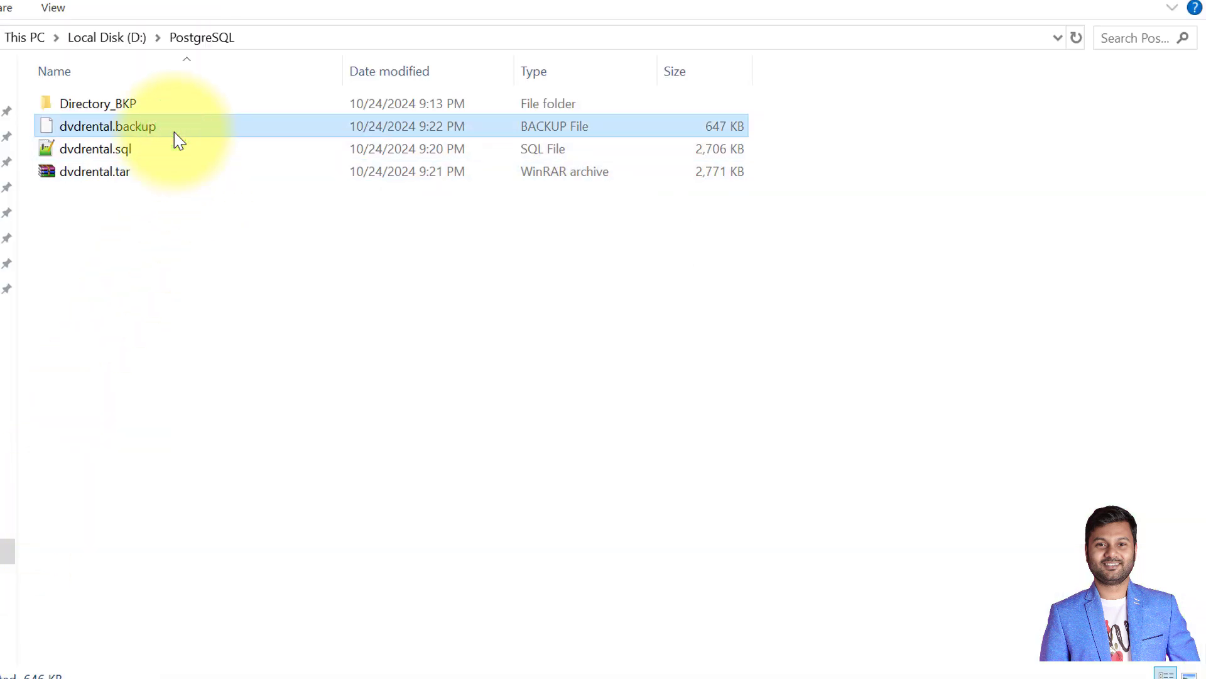
Switch to pgAdmin 4 and back to File Explorer to review the backup files in the PostgreSQL folder.
left_click(257, 660)
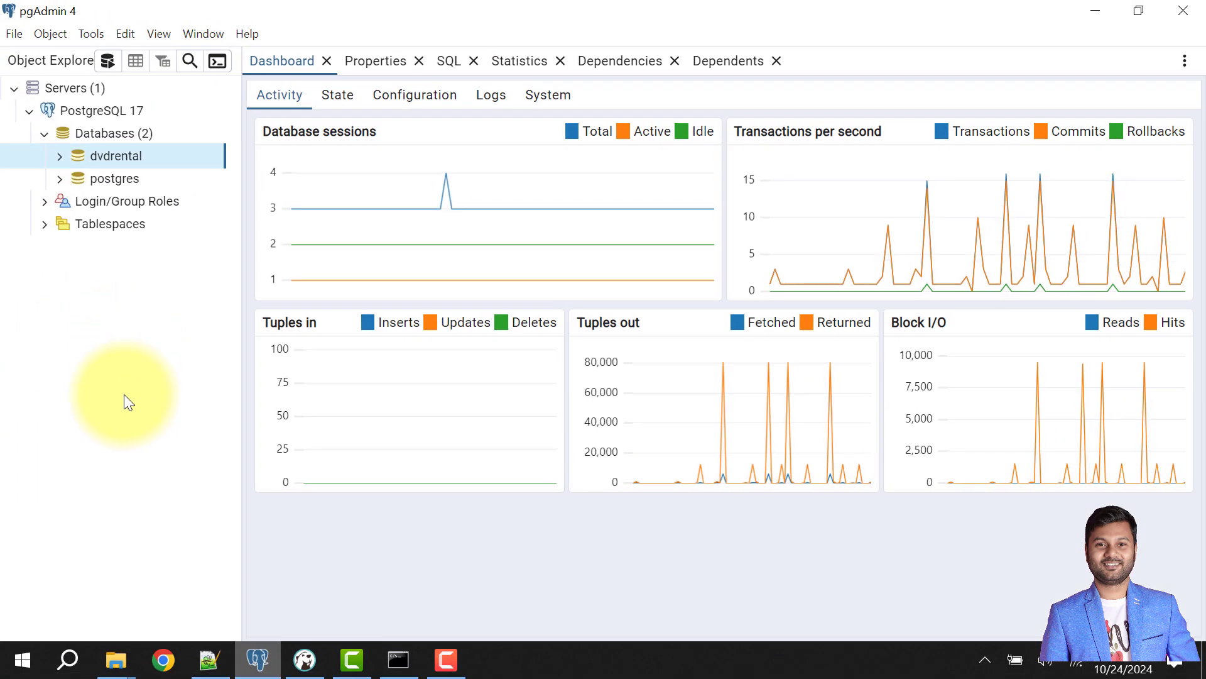
left_click(107, 661)
left_click(91, 620)
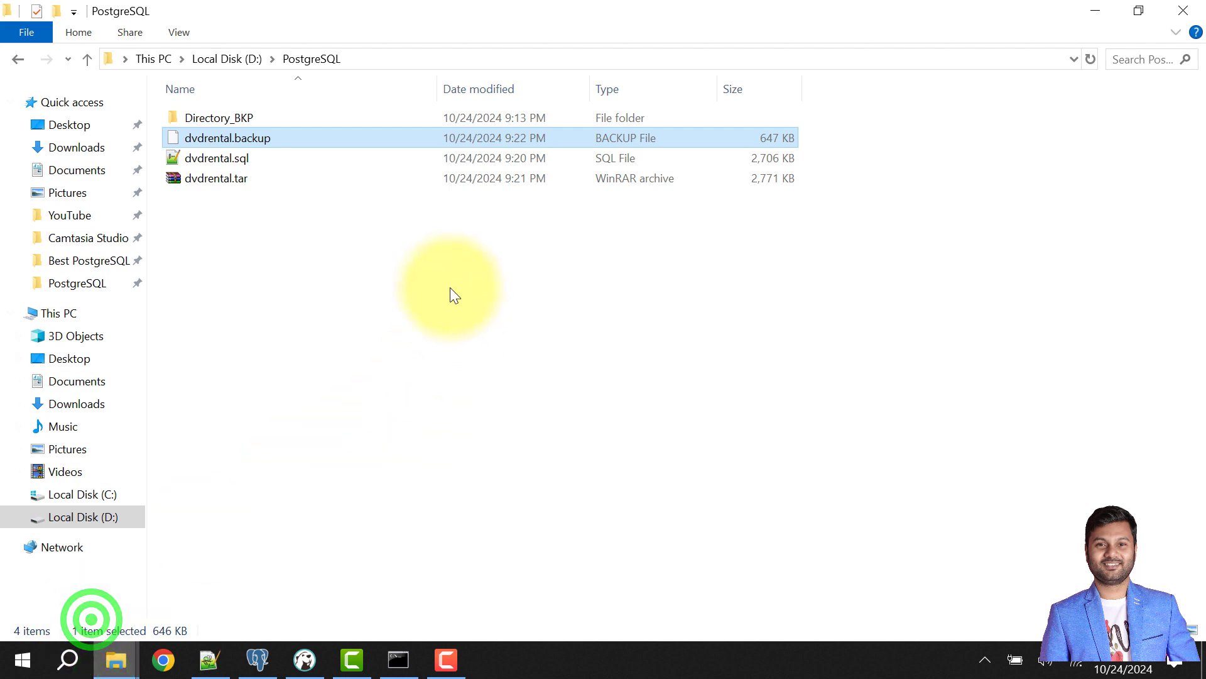
left_click(399, 300)
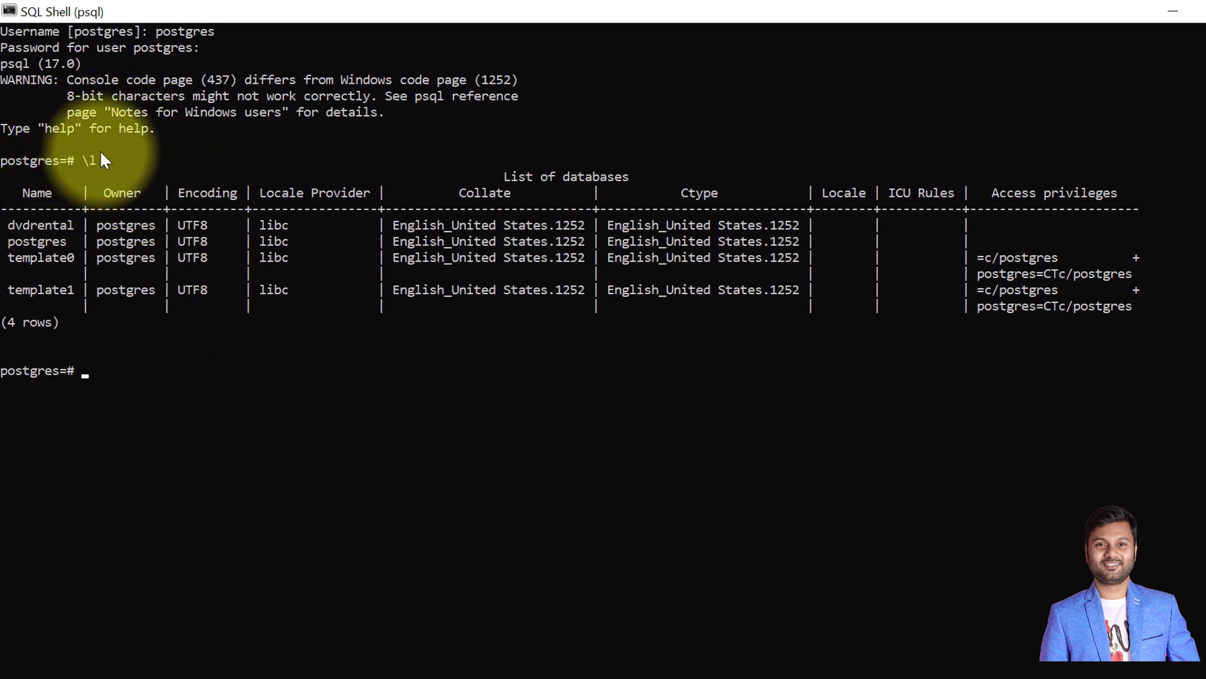
Switch to SQL Shell (psql) and examine the dvdrental entry in the list of databases.
double_click(29, 223)
left_click(157, 400)
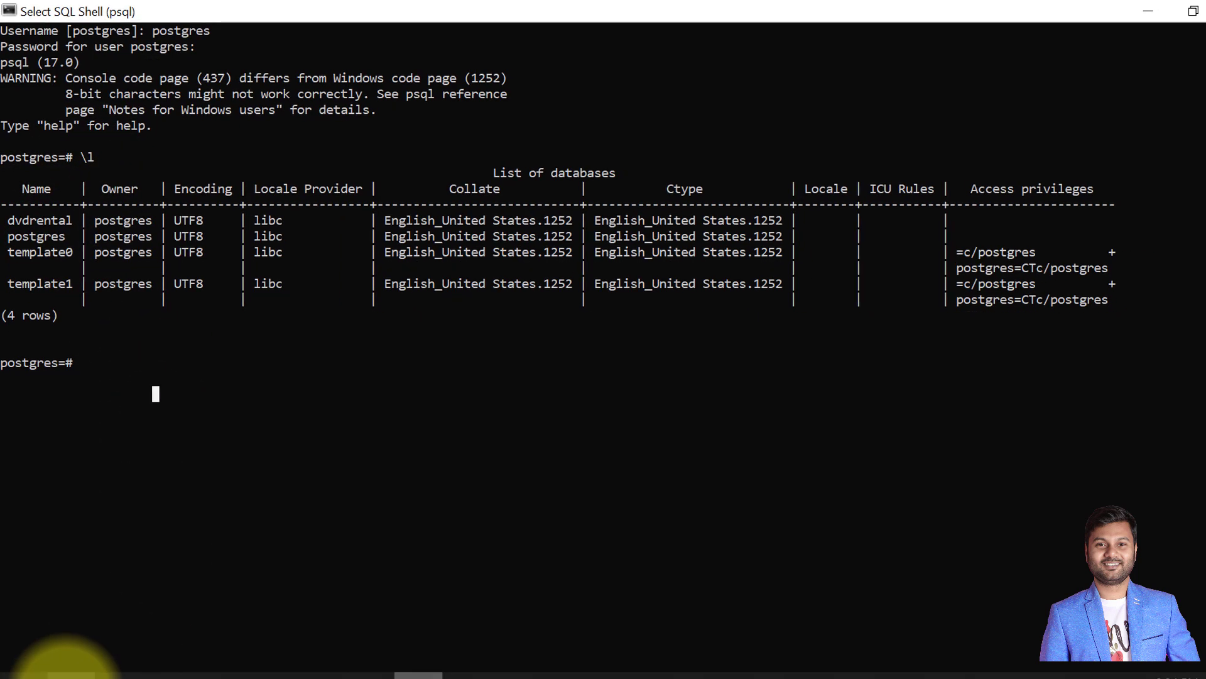
Search Windows for cmd and open Command Prompt.
left_click(71, 676)
type("cmd")
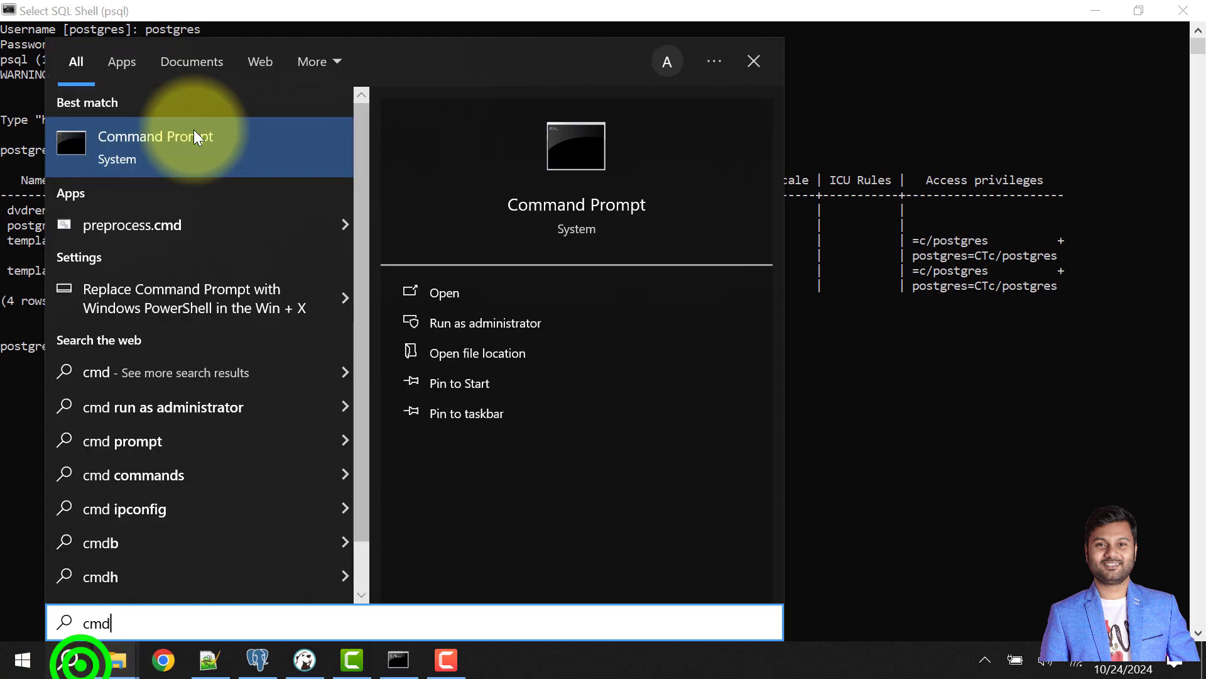
left_click(203, 137)
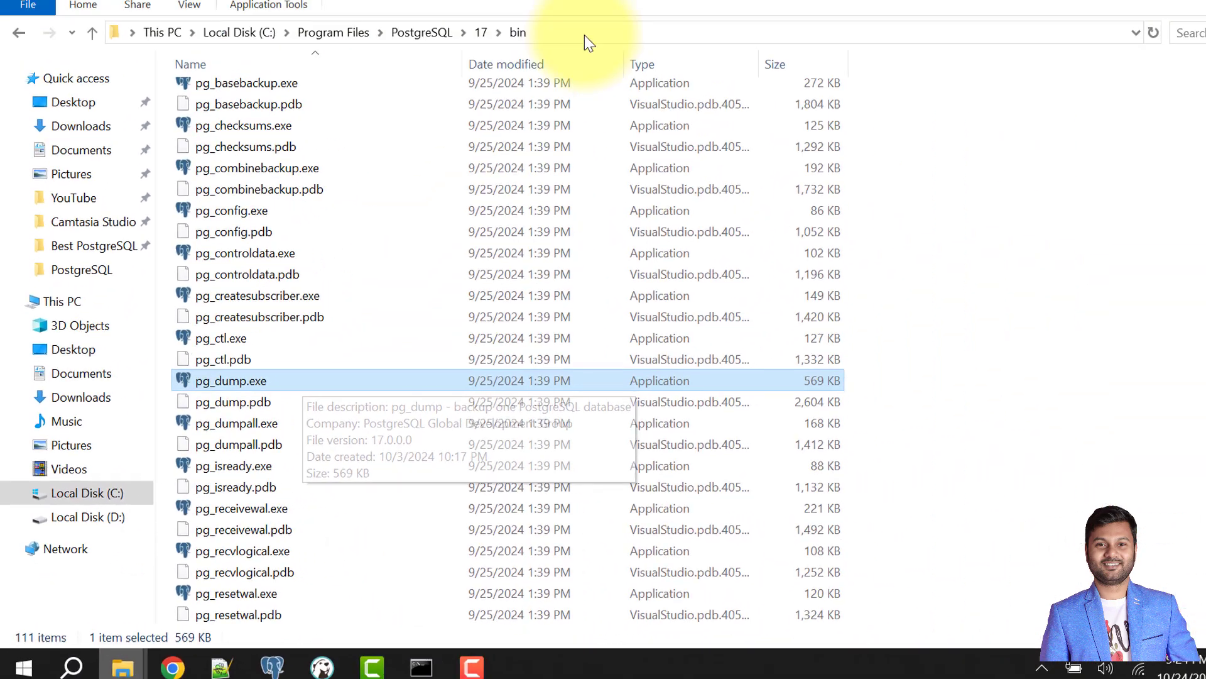
Copy the PostgreSQL bin folder path from File Explorer and change the Command Prompt directory to C:\Program Files\PostgreSQL\17\bin.
left_click(560, 53)
key("ctrl+c")
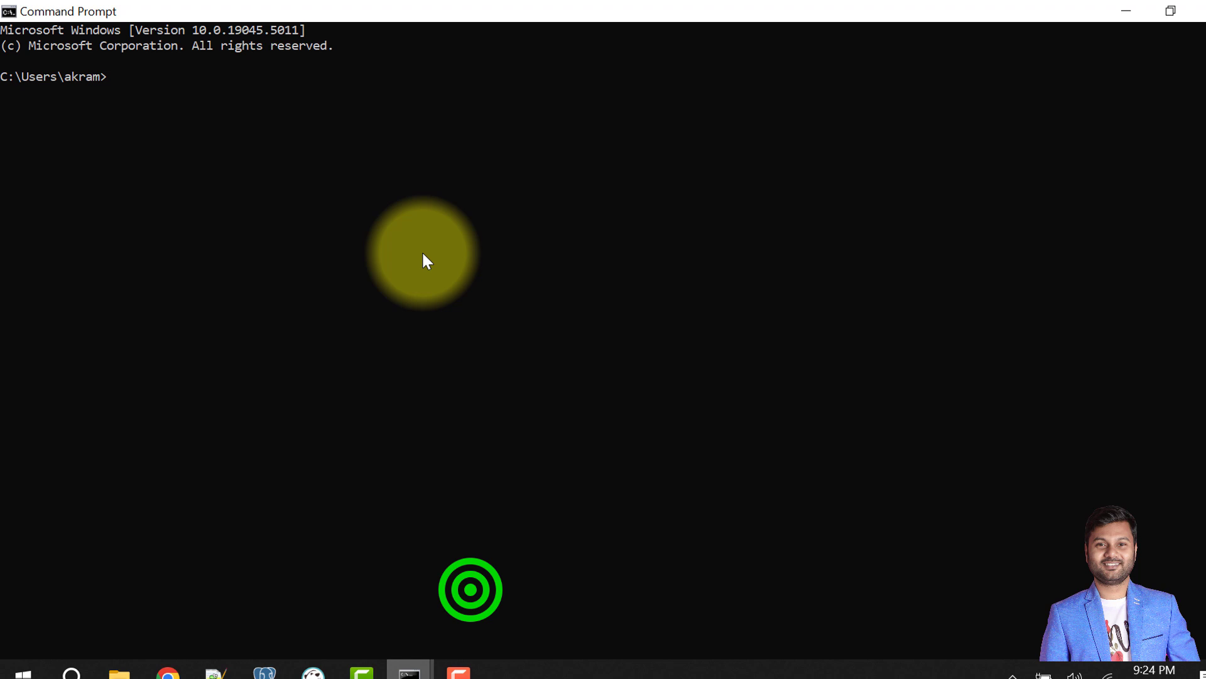
left_click(450, 257)
type("cd")
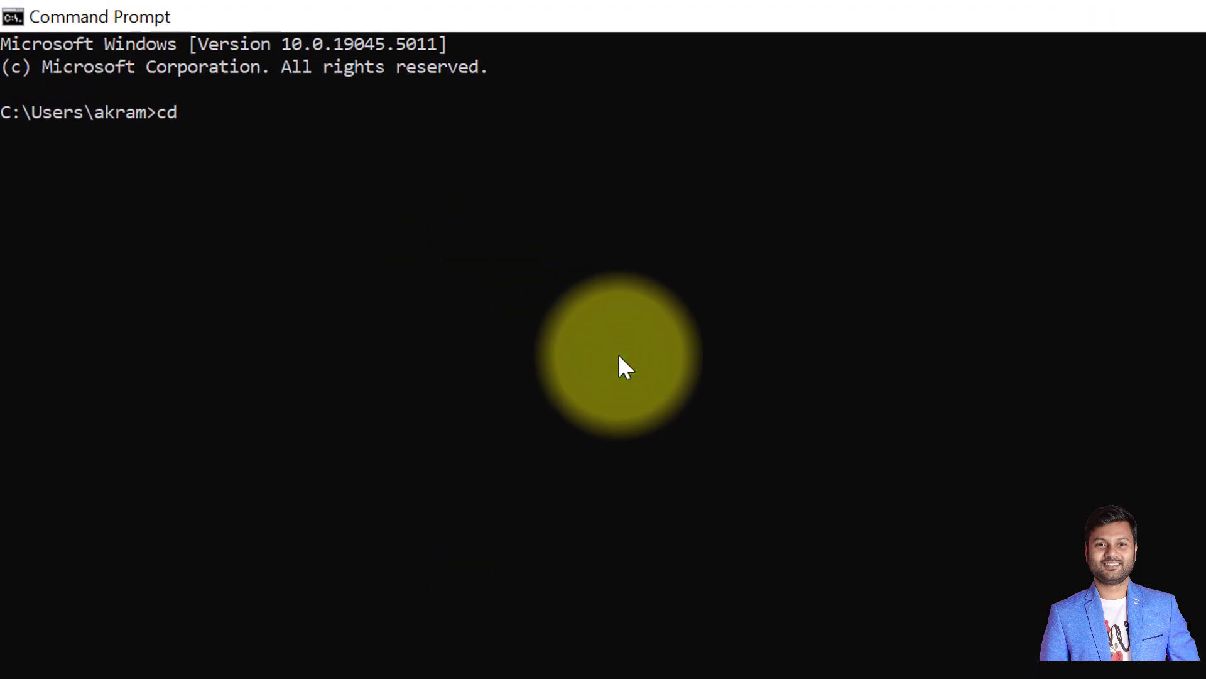
right_click(470, 271)
key("Return")
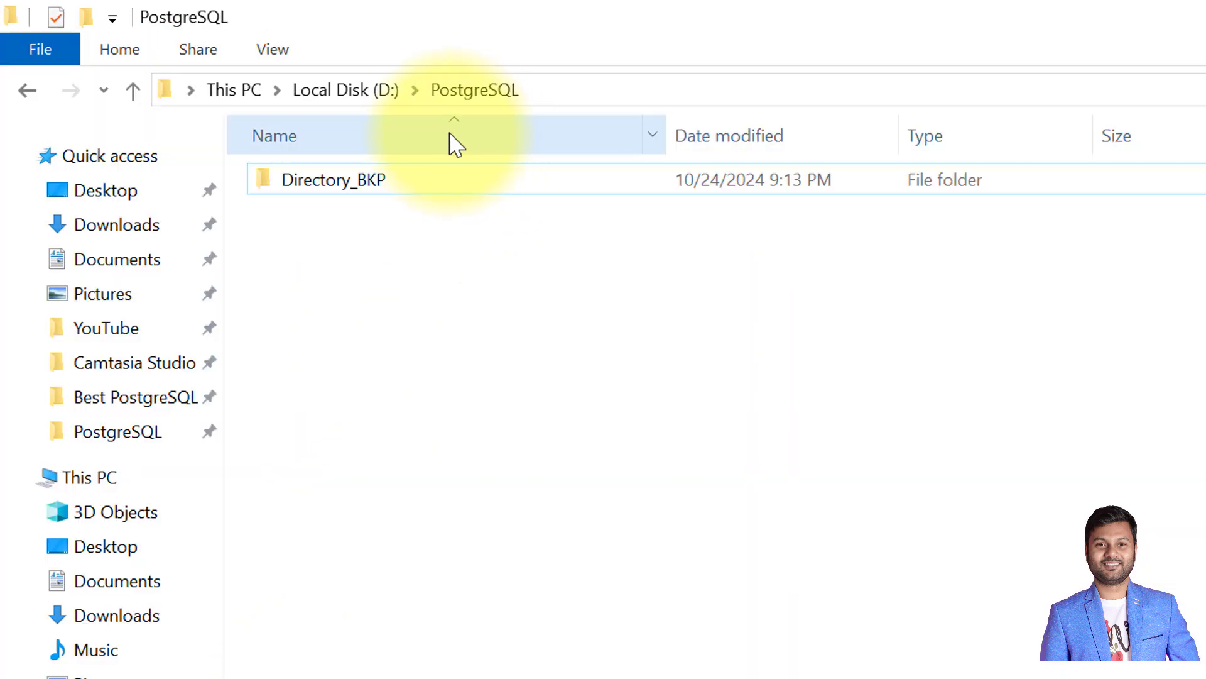
Look into the Directory_BKP folder in File Explorer and return to D:\PostgreSQL.
double_click(426, 184)
left_click(473, 90)
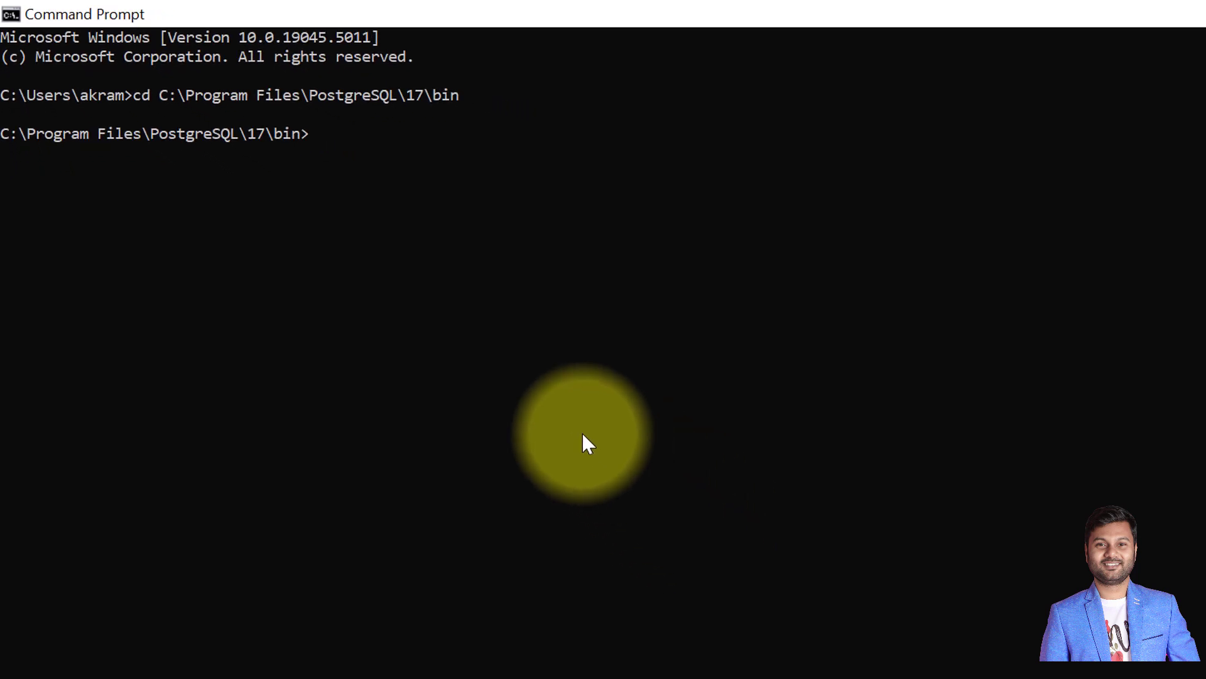
In Command Prompt, run pg_dump of dvdrental on localhost as postgres, port 5432, in tar format to D:\PostgreSQL\dvdrental.tar, entering the account password.
type("pg_dump -h localhost -d dvdrental -U postgres -p 5432 -F tar >D:\\PostgreSQL\\dvdrental.tar")
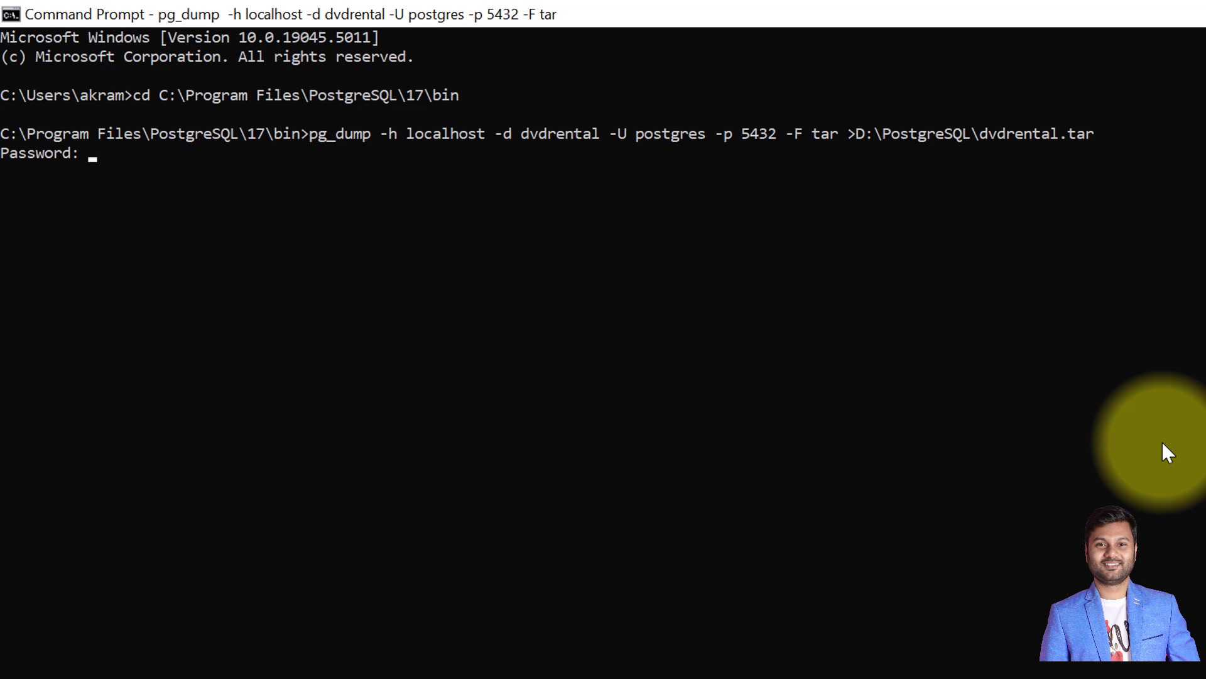
key("Return")
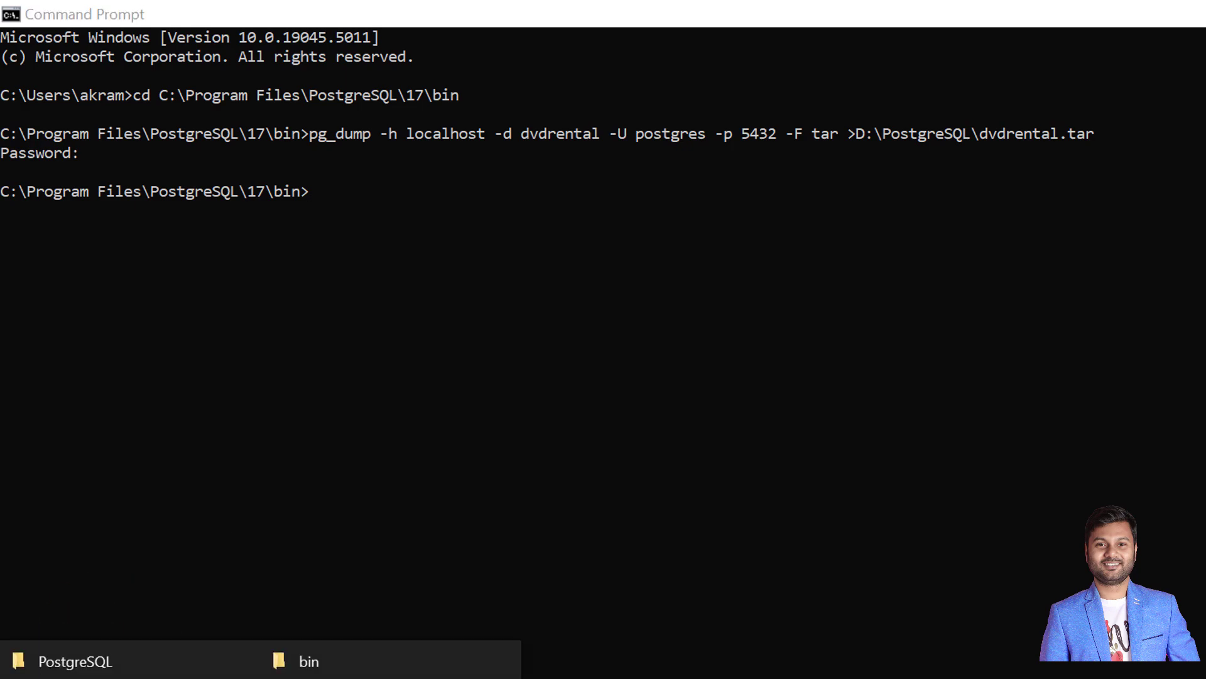
Switch to File Explorer's PostgreSQL folder and check for the dvdrental.tar file created by pg_dump.
left_click(75, 661)
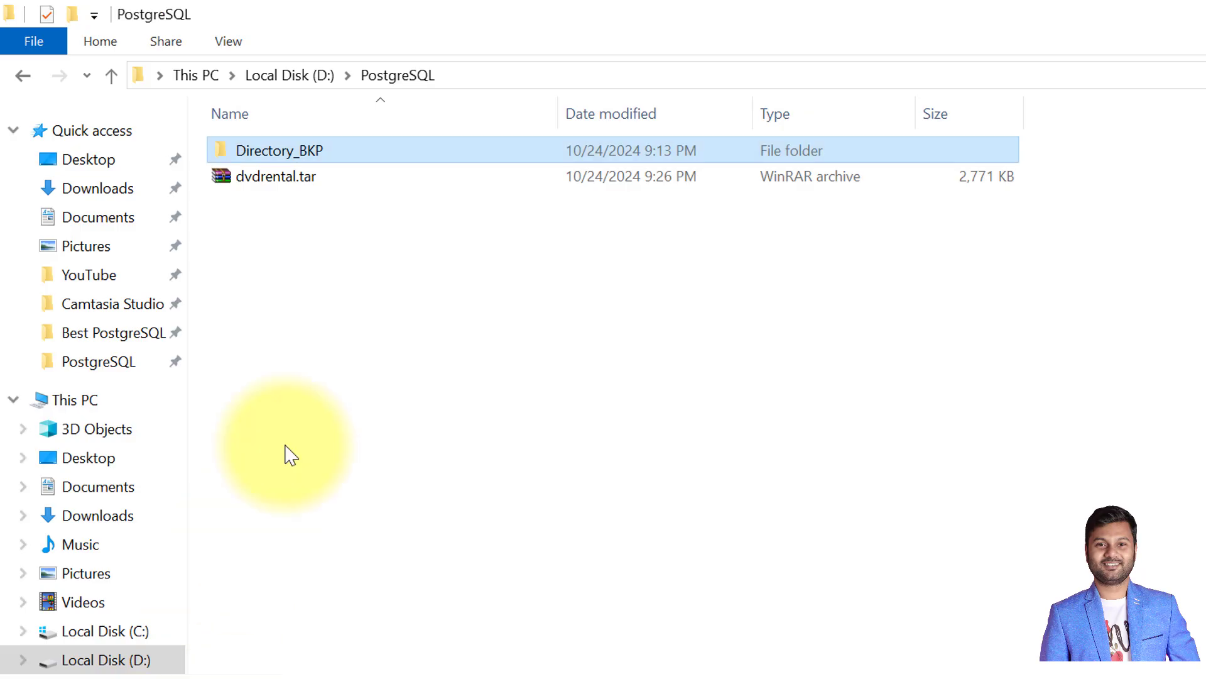
left_click(328, 189)
In Command Prompt, run pg_dump of dvdrental on localhost as postgres, port 5432, in custom format to D:\PostgreSQL\dvdrental.bak, entering the account password.
key("alt+Tab")
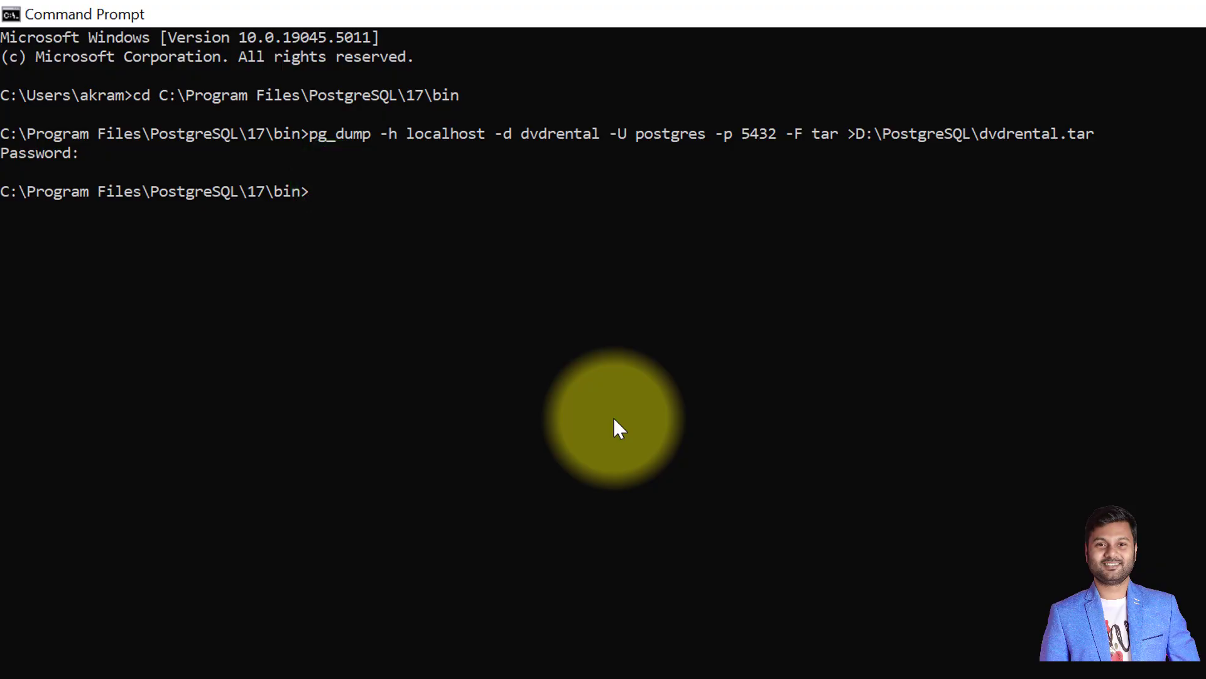
right_click(614, 420)
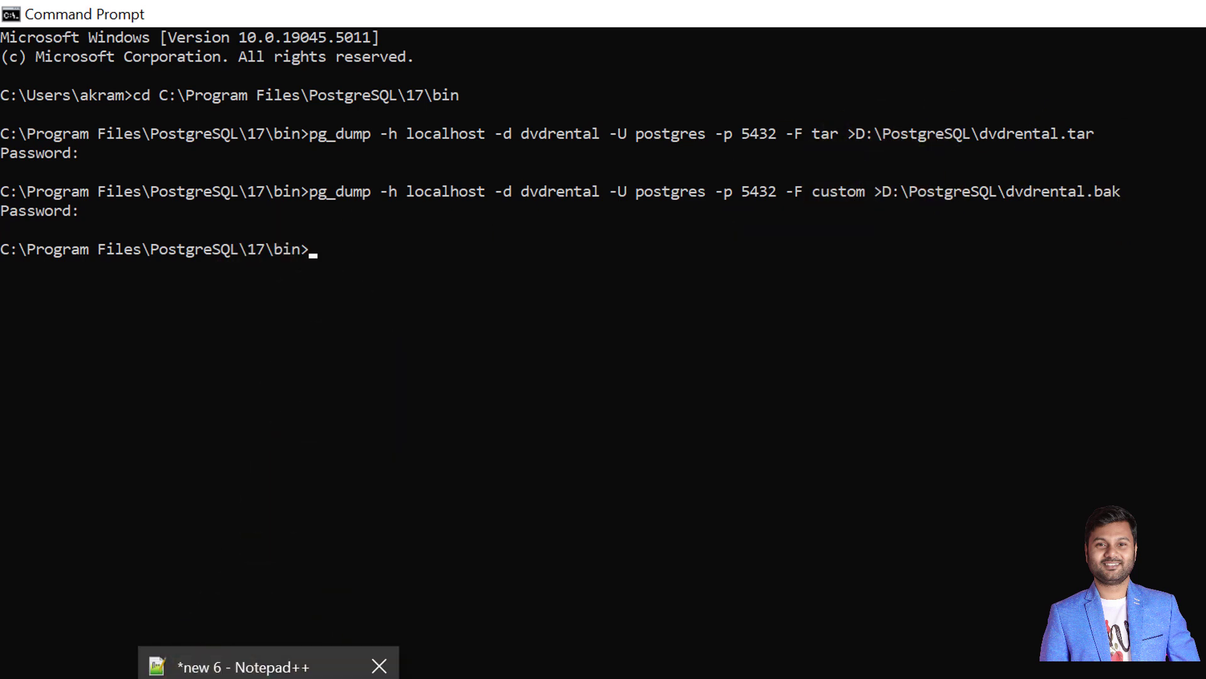
Switch to File Explorer and check for the dvdrental.bak file in the PostgreSQL folder.
left_click(82, 659)
left_click(375, 180, "ctrl")
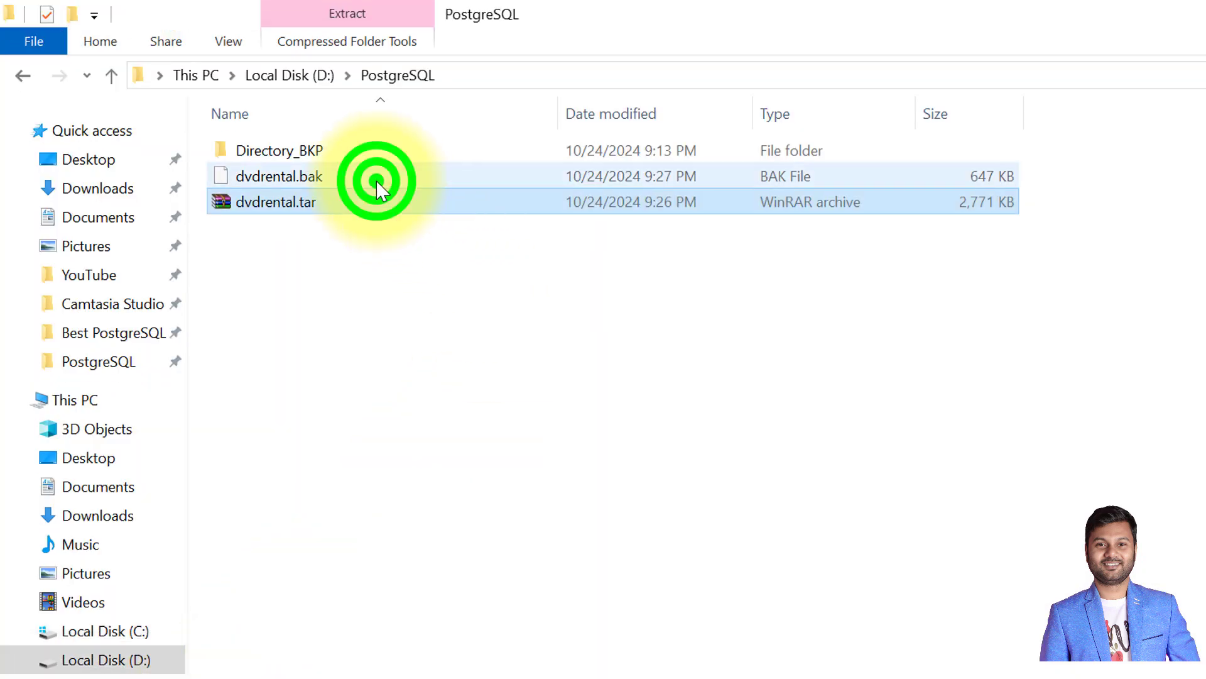
left_click(376, 180)
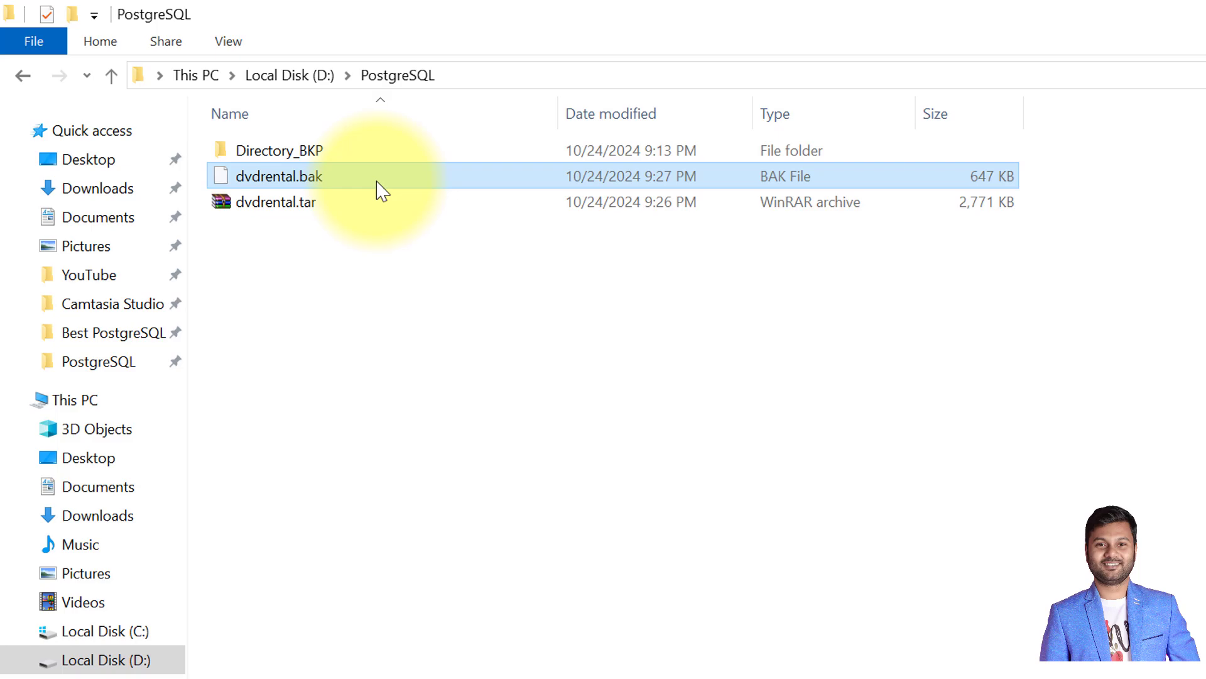
In Command Prompt, run pg_dump of dvdrental on localhost as postgres, port 5432, in plain format to D:\PostgreSQL\dvdrental.sql, entering the account password.
key("alt+Tab")
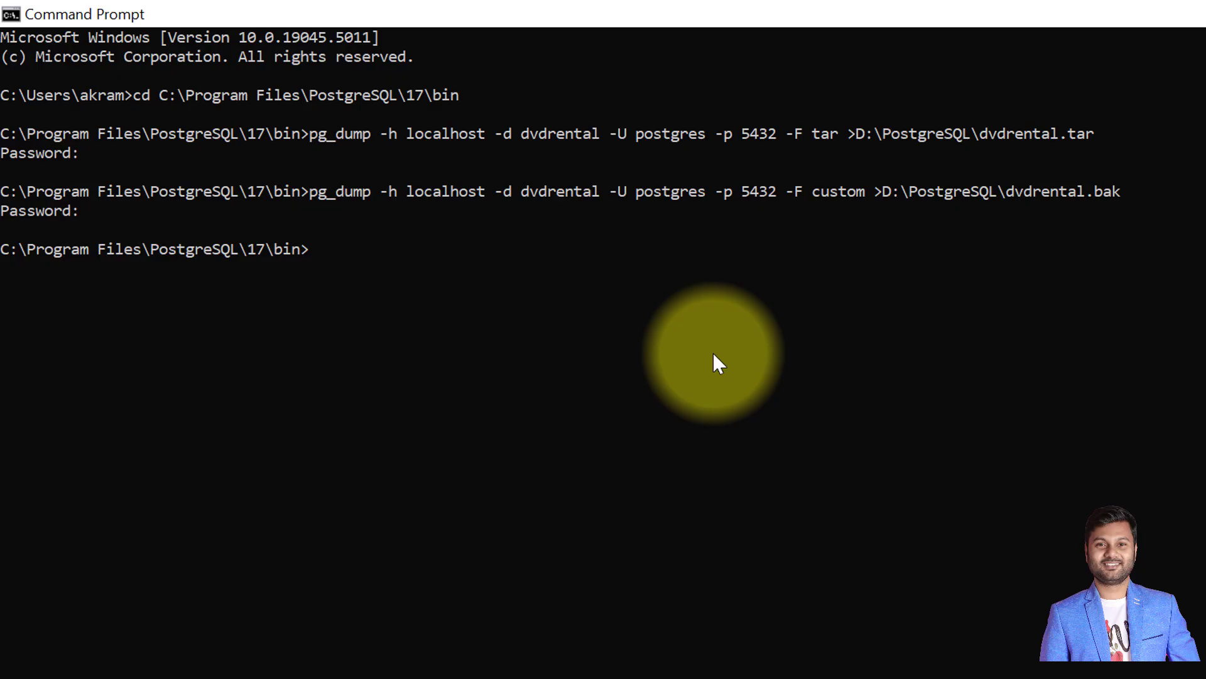
right_click(718, 364)
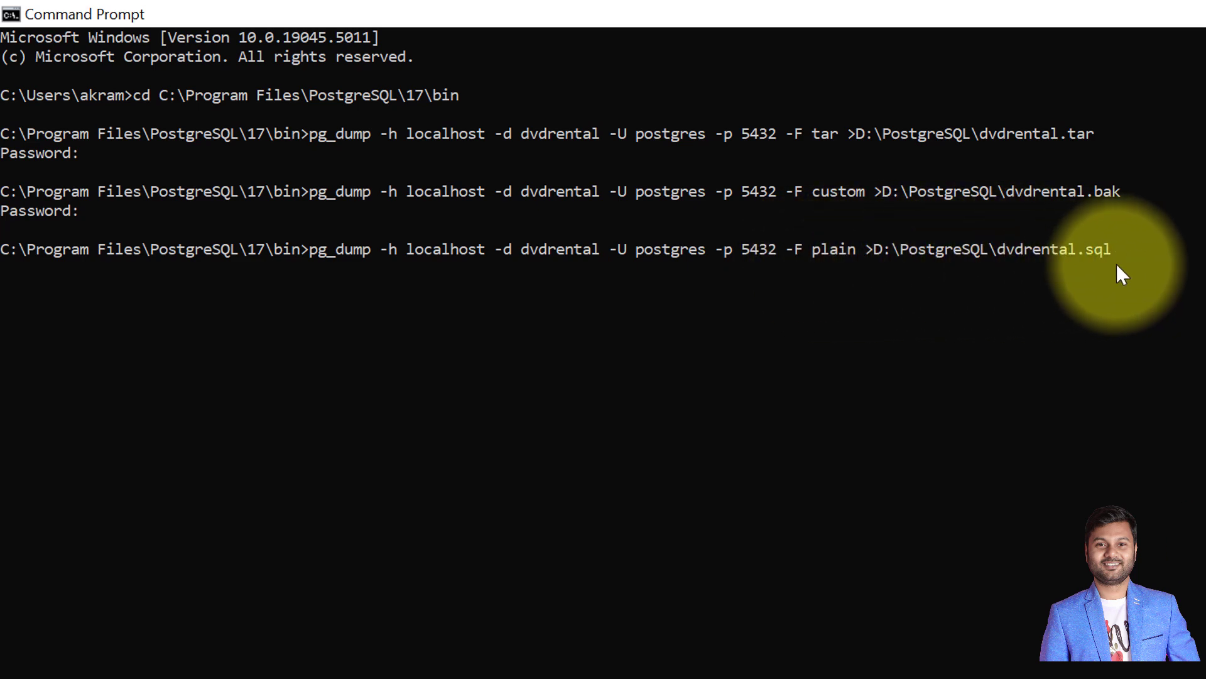
key("Return")
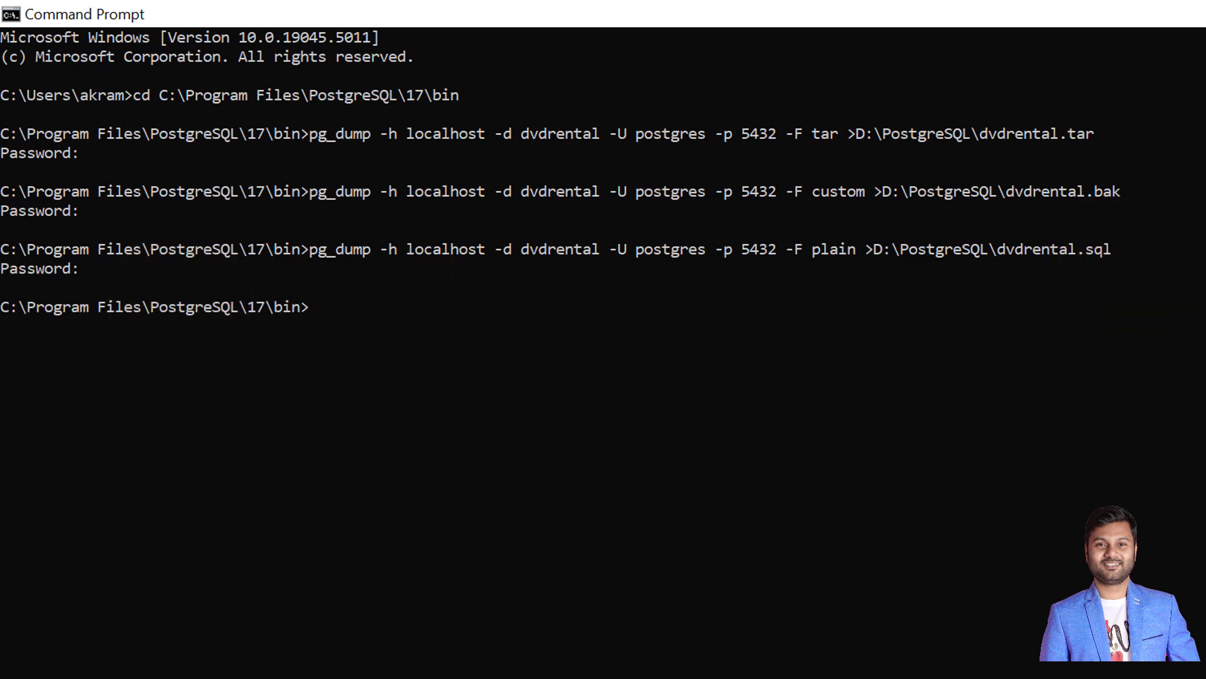
Open dvdrental.sql from the PostgreSQL folder in Notepad++ to view the dump script.
left_click(97, 663)
left_click(333, 202)
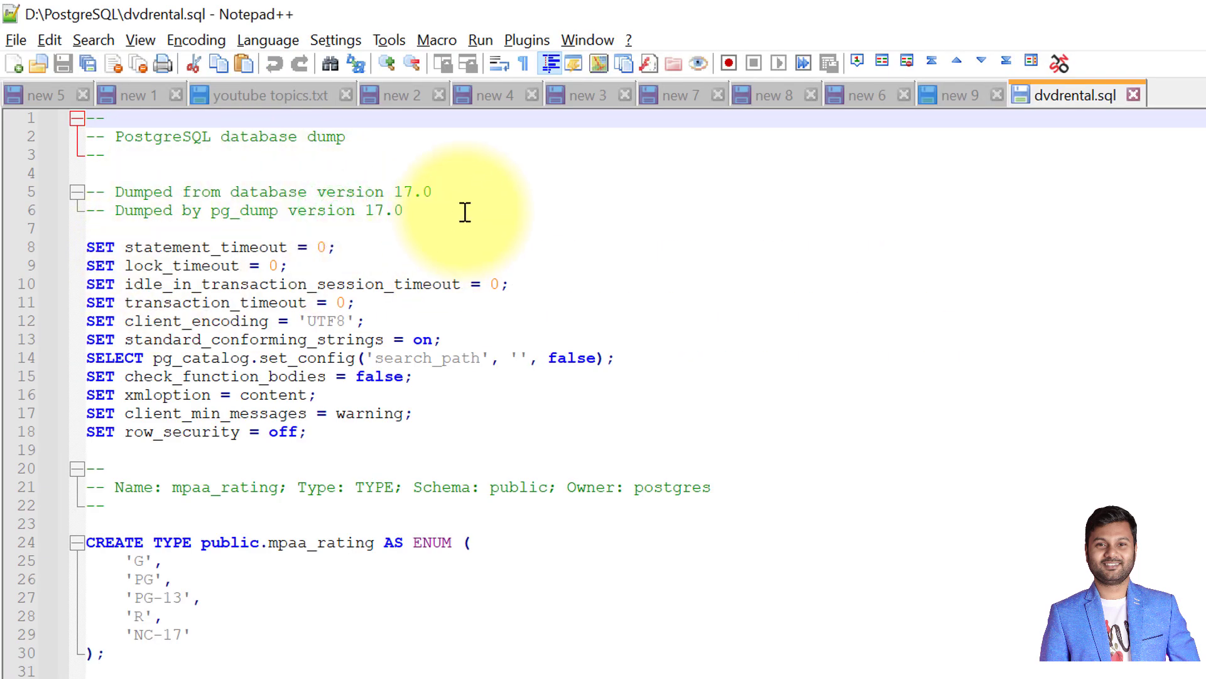
In Command Prompt, run pg_dump of dvdrental on localhost as postgres, port 5432, in directory format to D:\PostgreSQL\Directory_BKP, entering the account password.
key("alt+Tab")
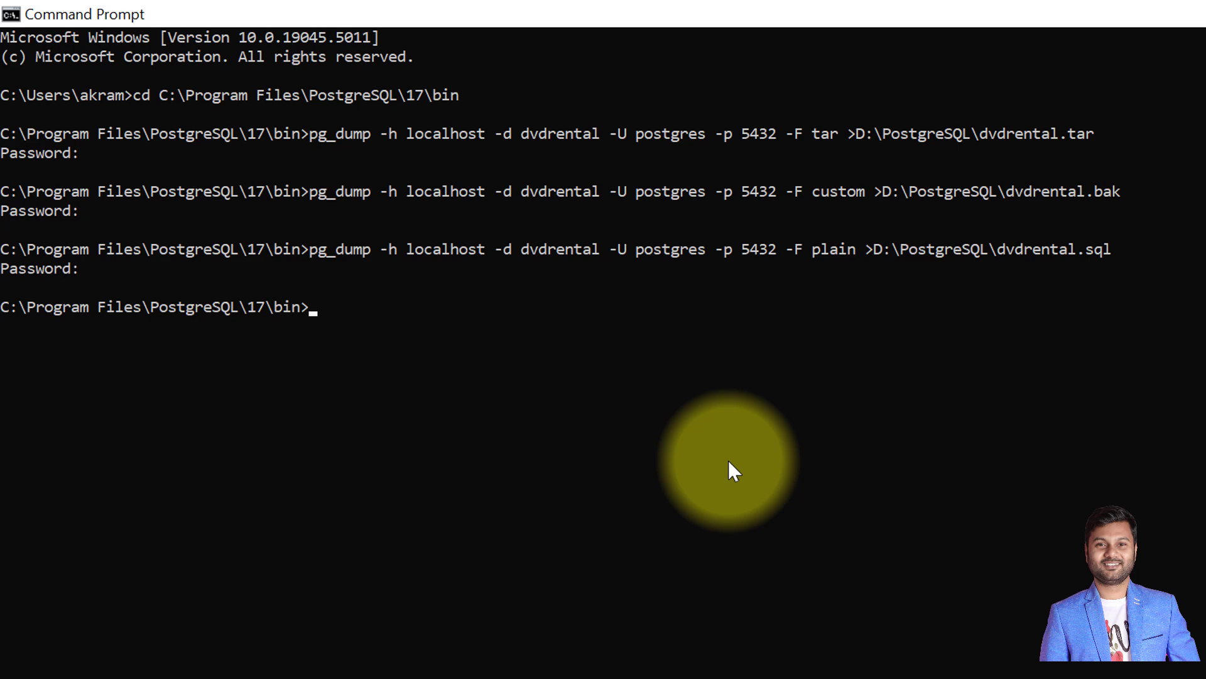
right_click(729, 459)
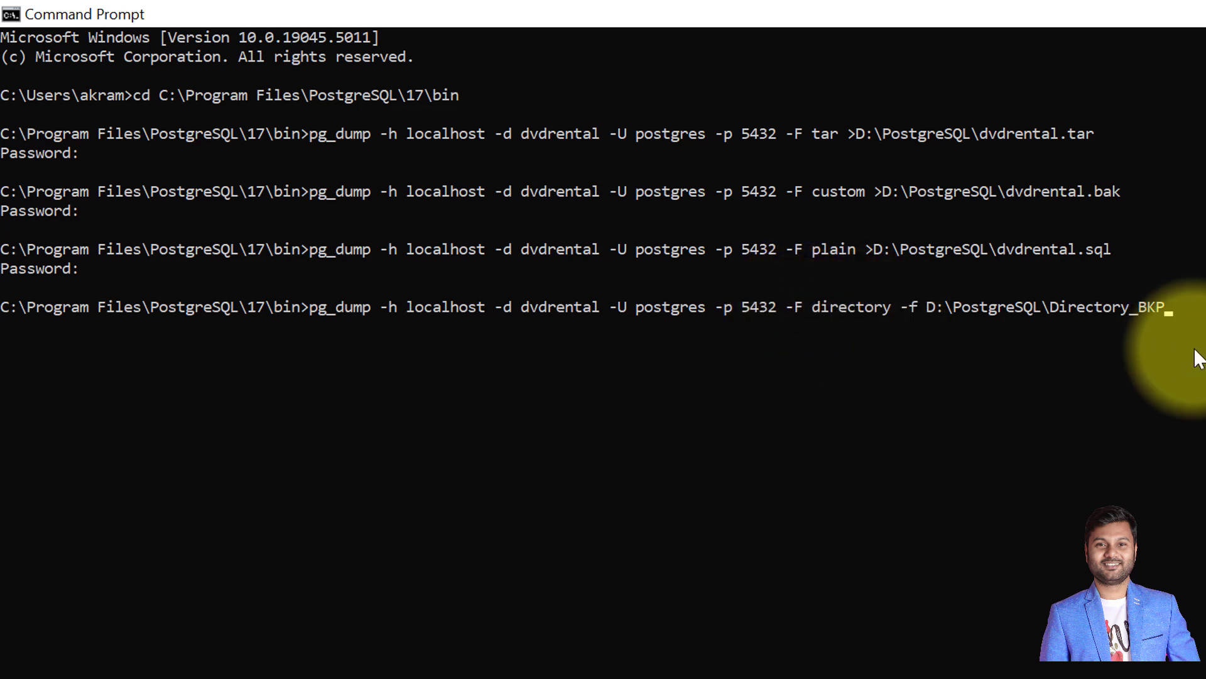
key("Return")
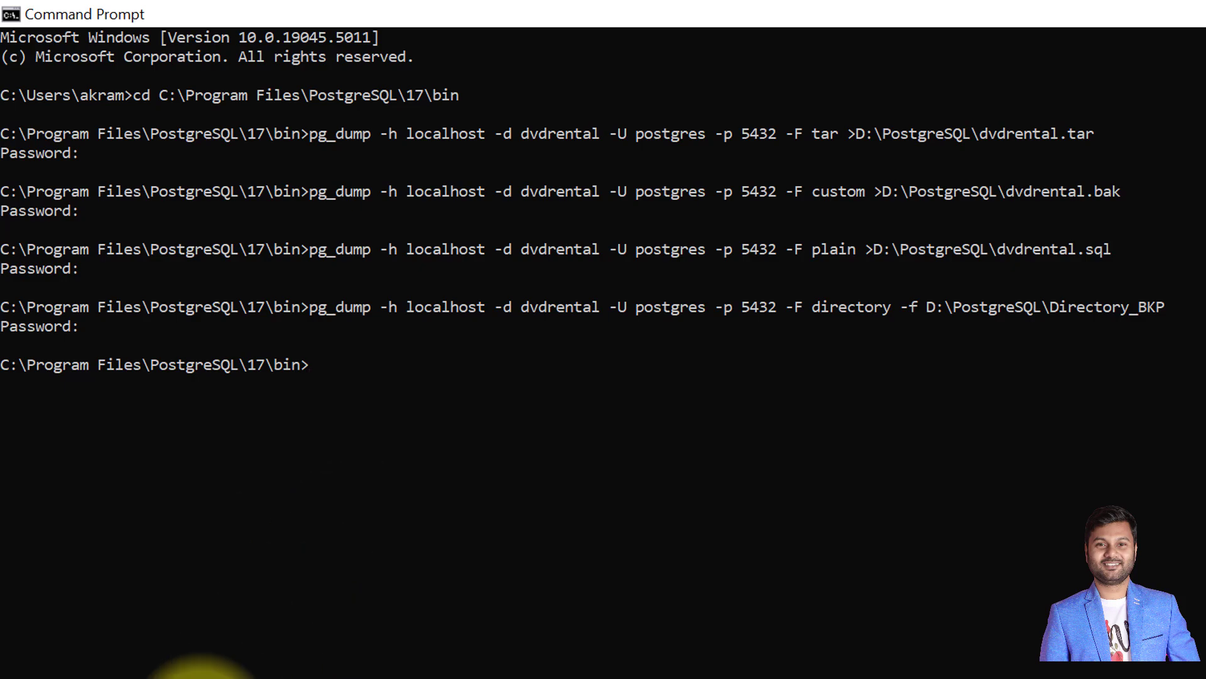
Switch to File Explorer and open the Directory_BKP folder to check the dumped files.
left_click(241, 659)
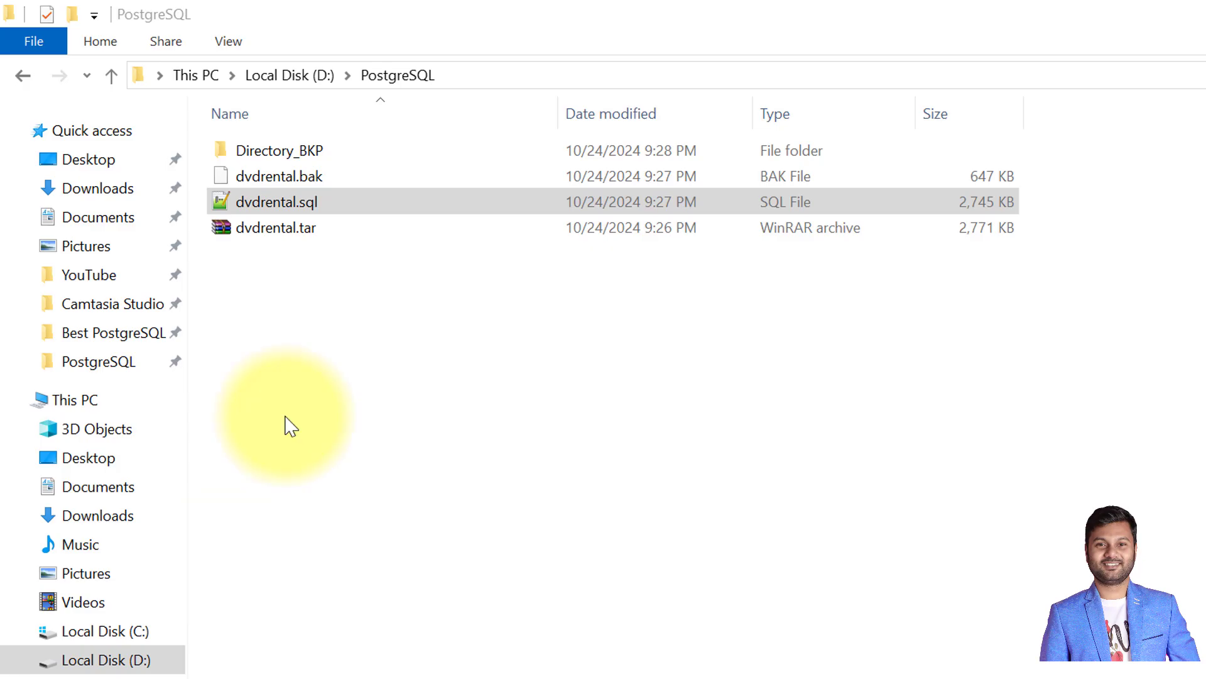
double_click(312, 154)
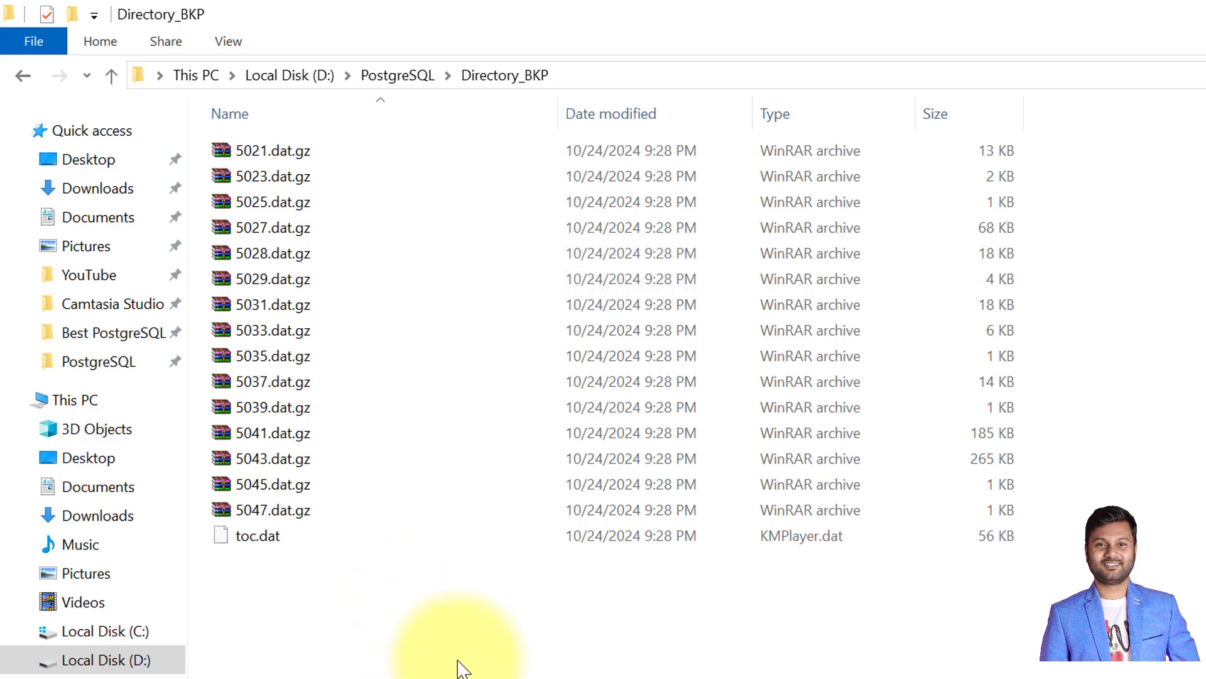
Switch to DBeaver and open the PostgreSQL dump wizard for the dvdrental database.
key("alt+Tab")
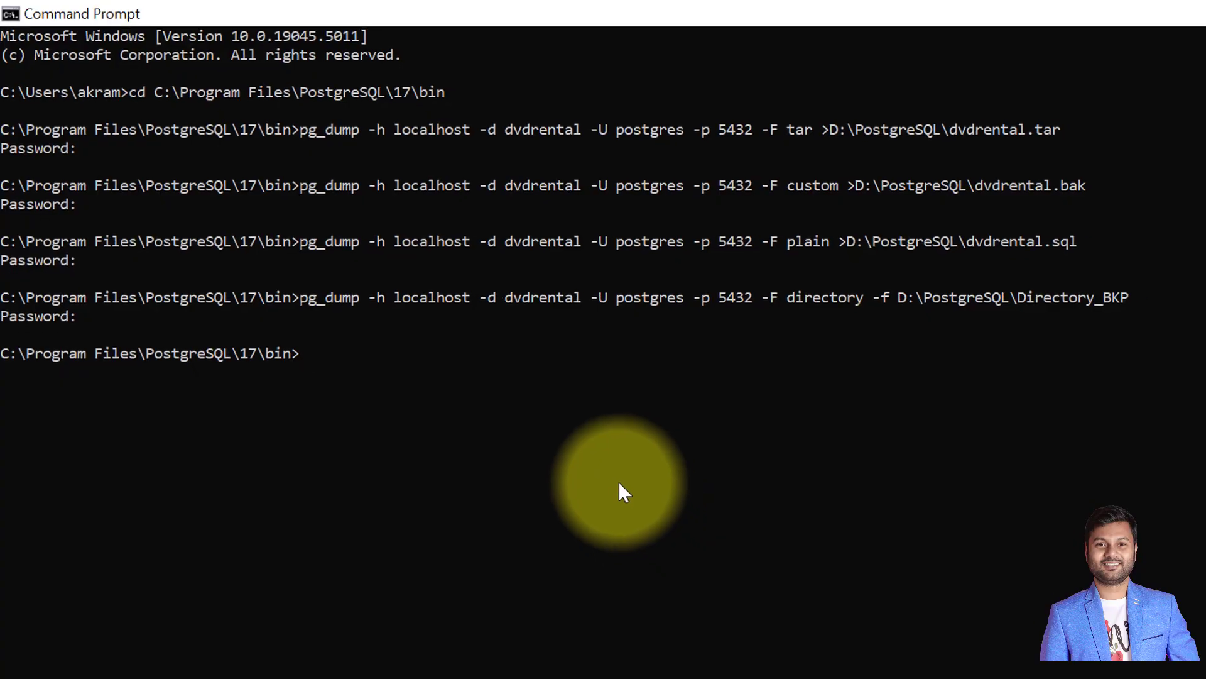
key("alt+Tab")
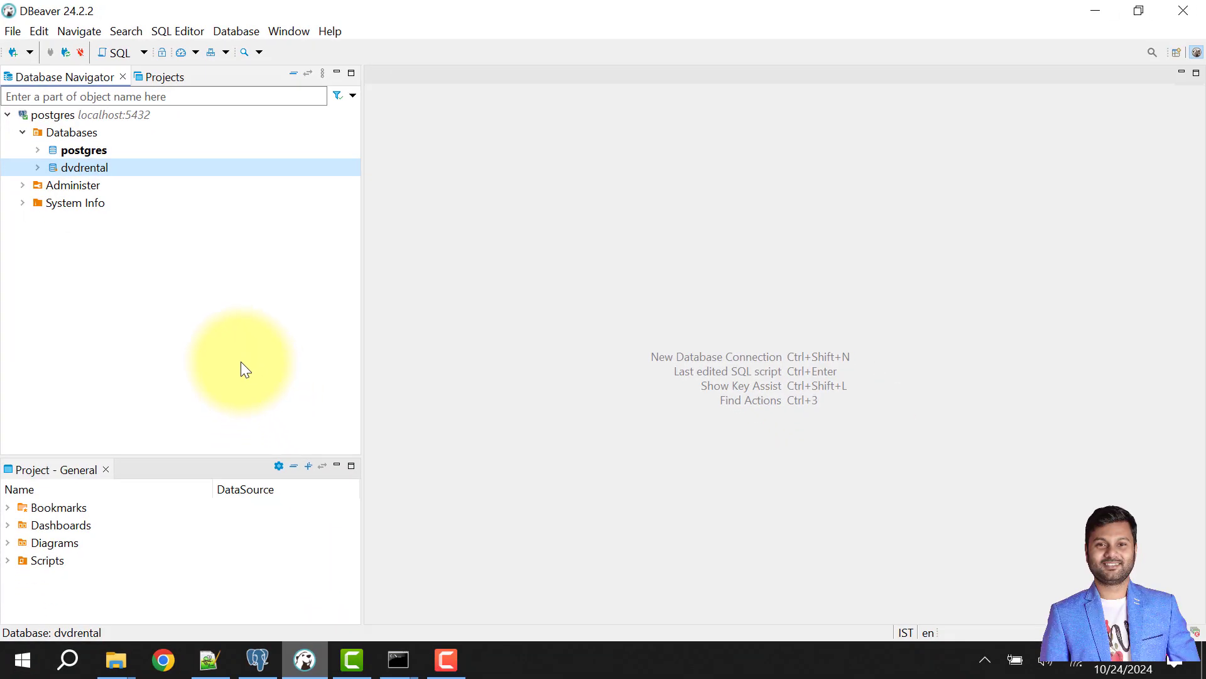
right_click(166, 165)
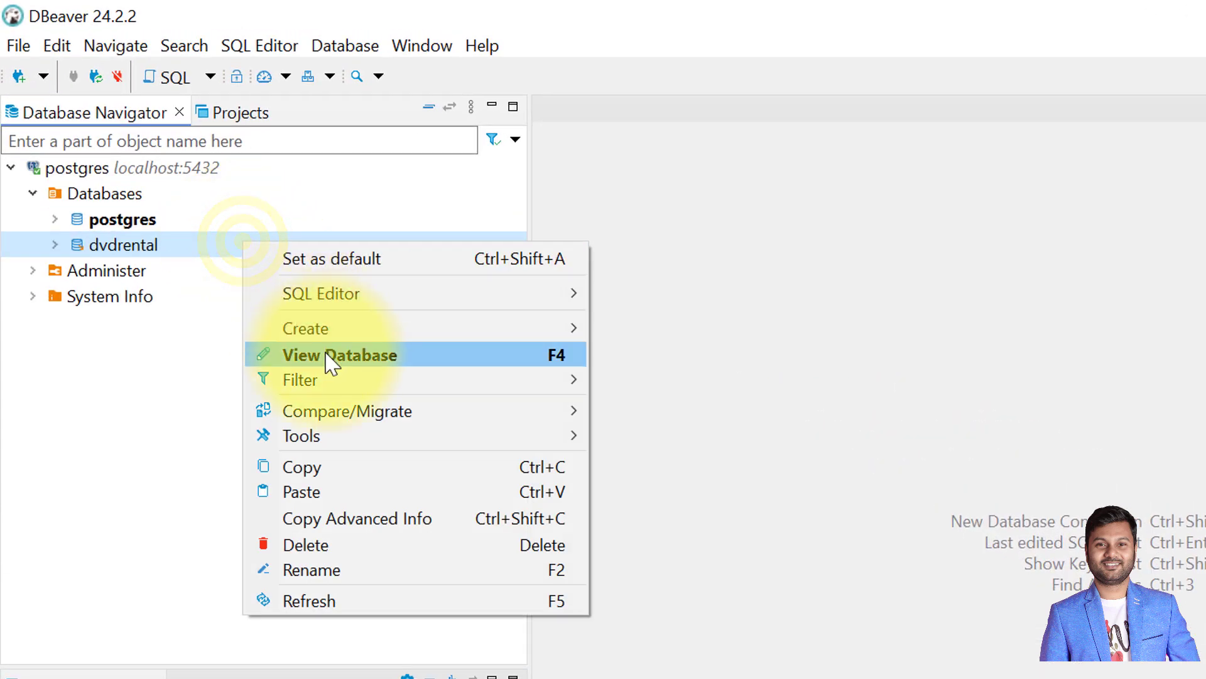
left_click(412, 435)
left_click(628, 381)
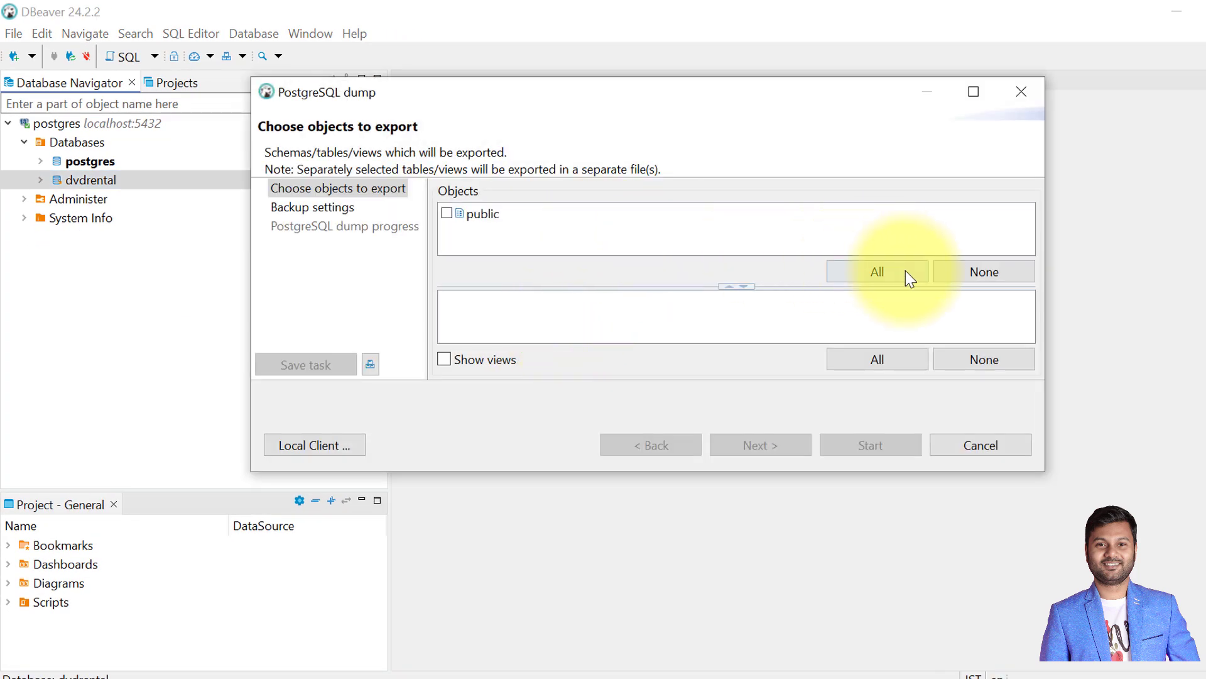
Include all schemas and tables and run the dump in Directory format to D:\PostgreSQL with the file name pattern dvdrental.
left_click(906, 270)
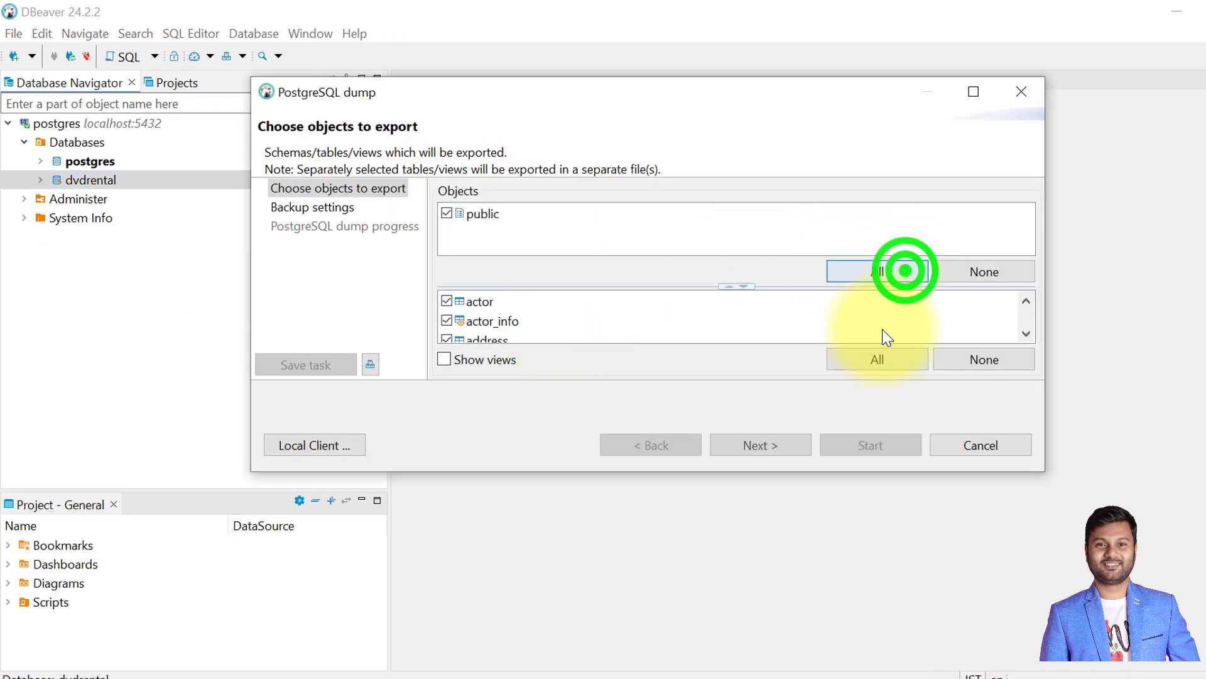
left_click(879, 359)
left_click(758, 447)
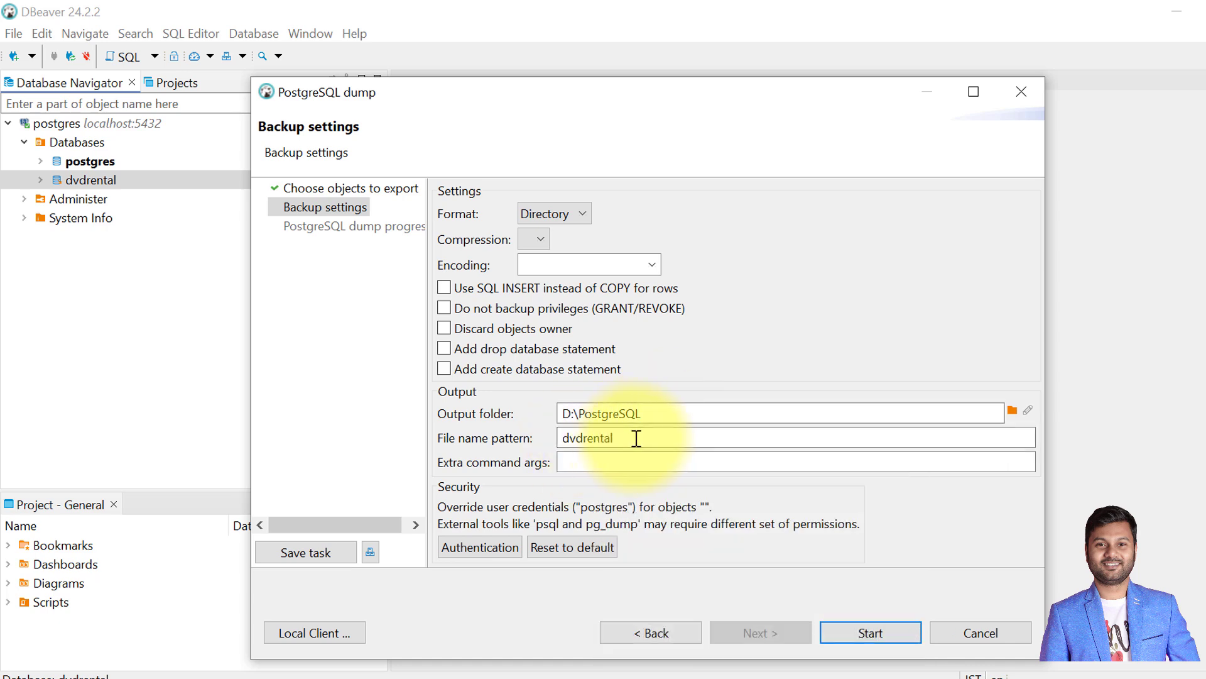
mouse_move(636, 438)
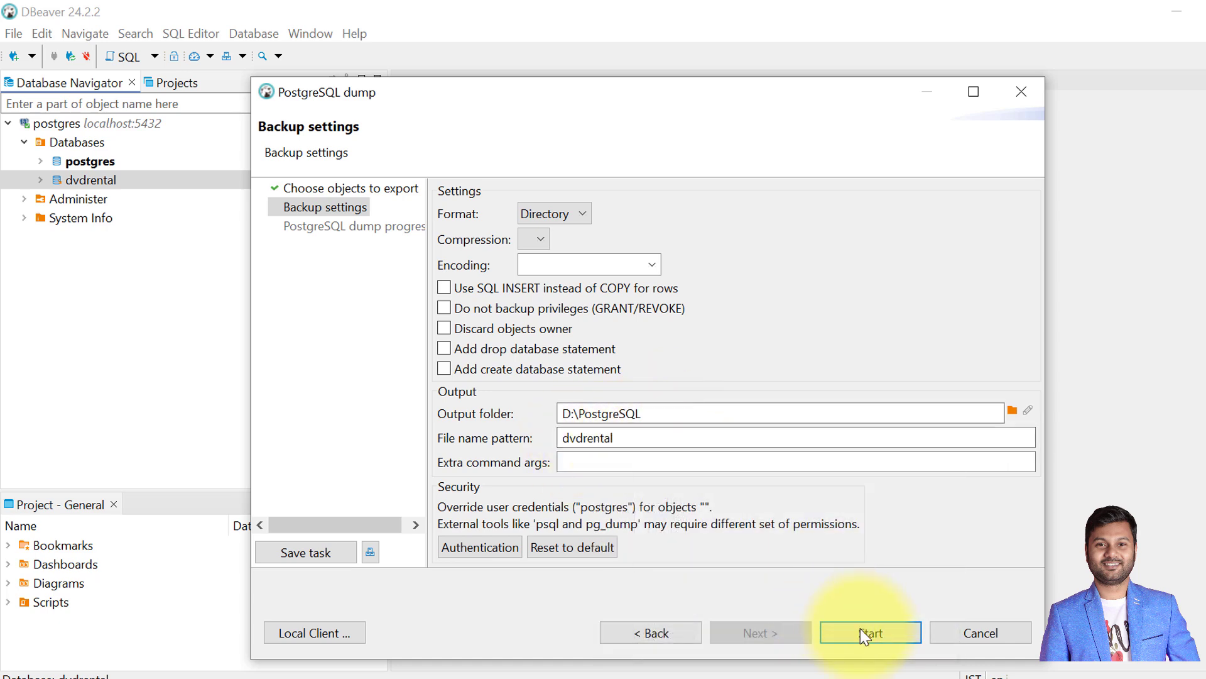
left_click(851, 626)
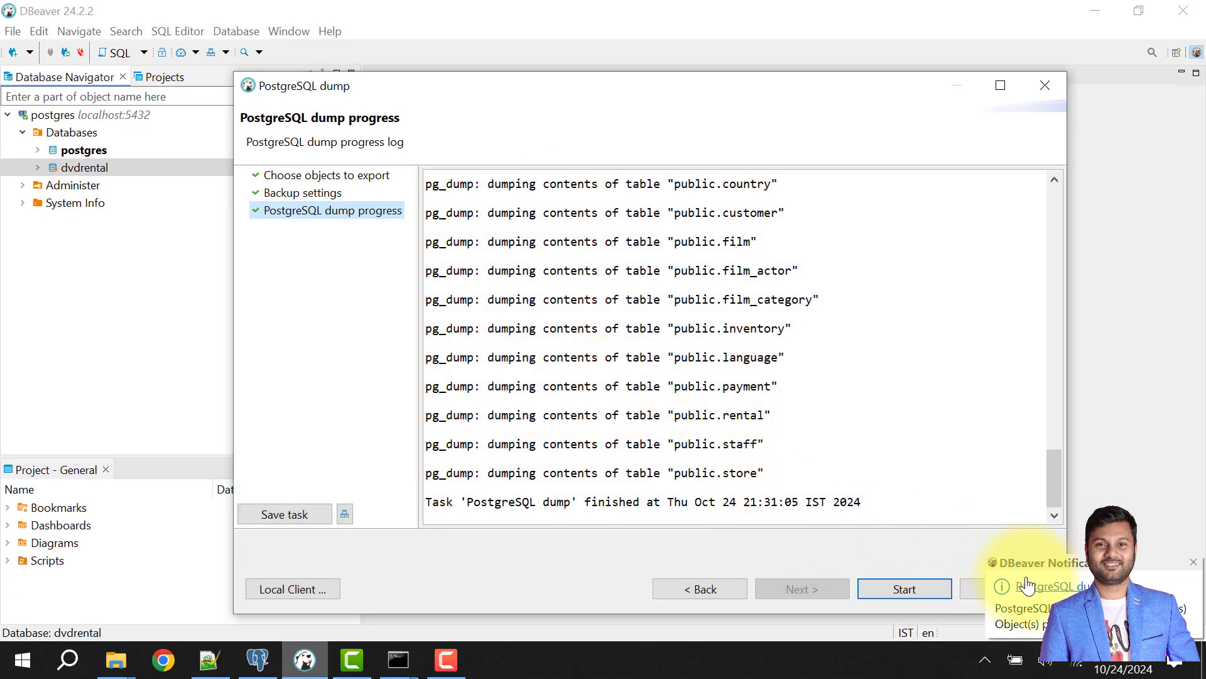
Switch to File Explorer and open the dvdrental folder in D:\PostgreSQL to check the dumped files.
left_click(112, 659)
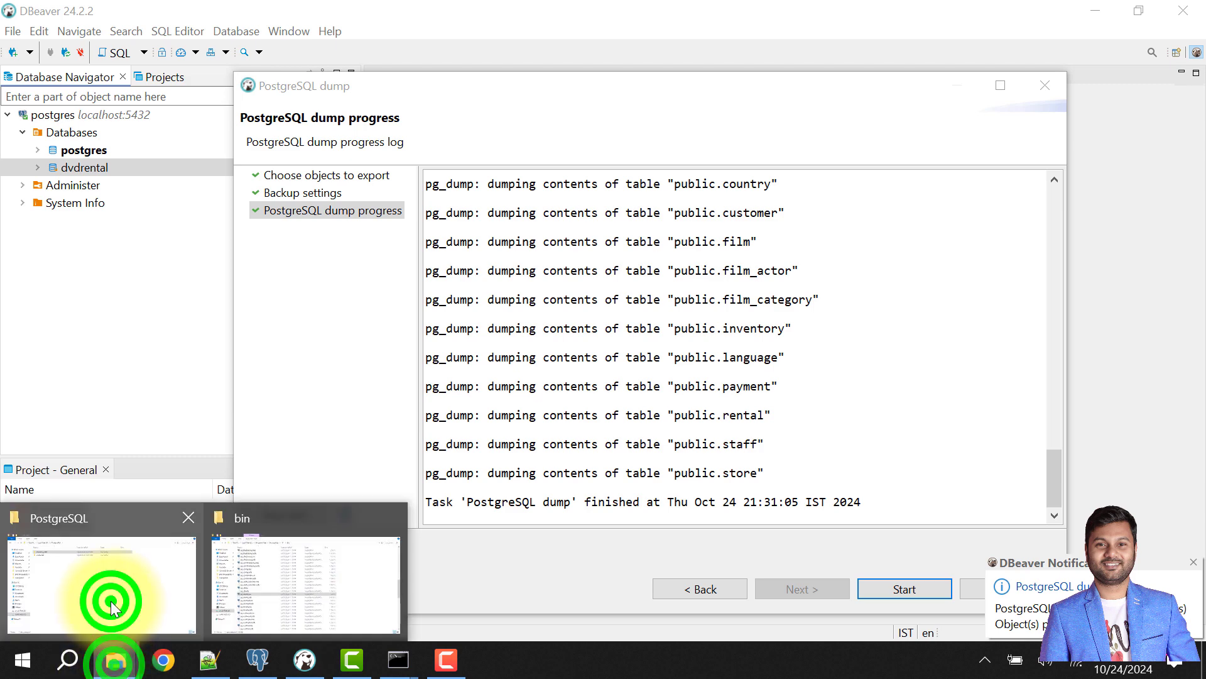
left_click(110, 600)
double_click(253, 141)
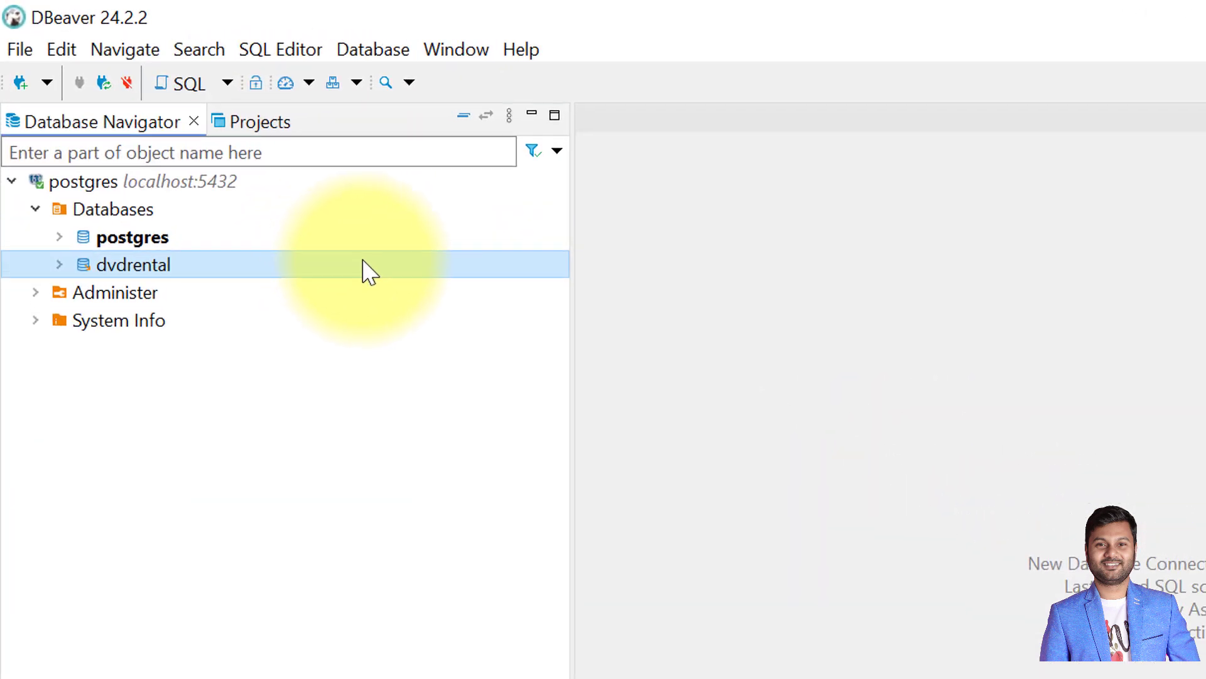
In DBeaver, start a new backup of the dvdrental database and include all schemas and tables.
right_click(282, 209)
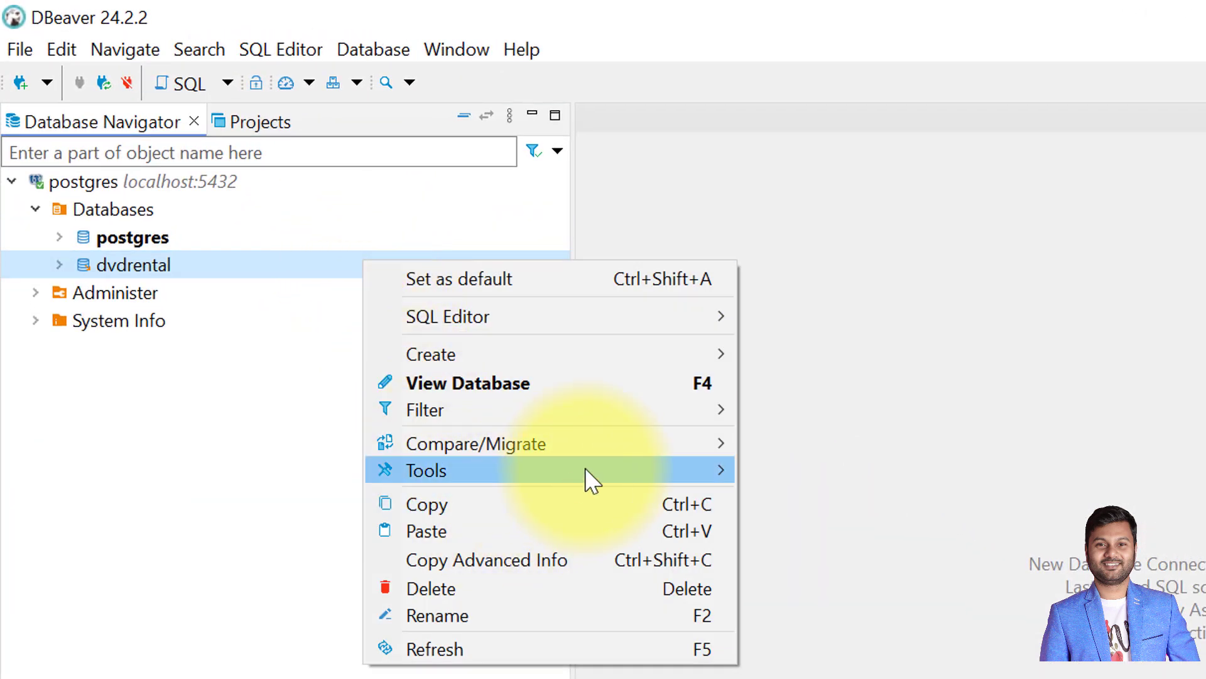
mouse_move(586, 470)
left_click(837, 467)
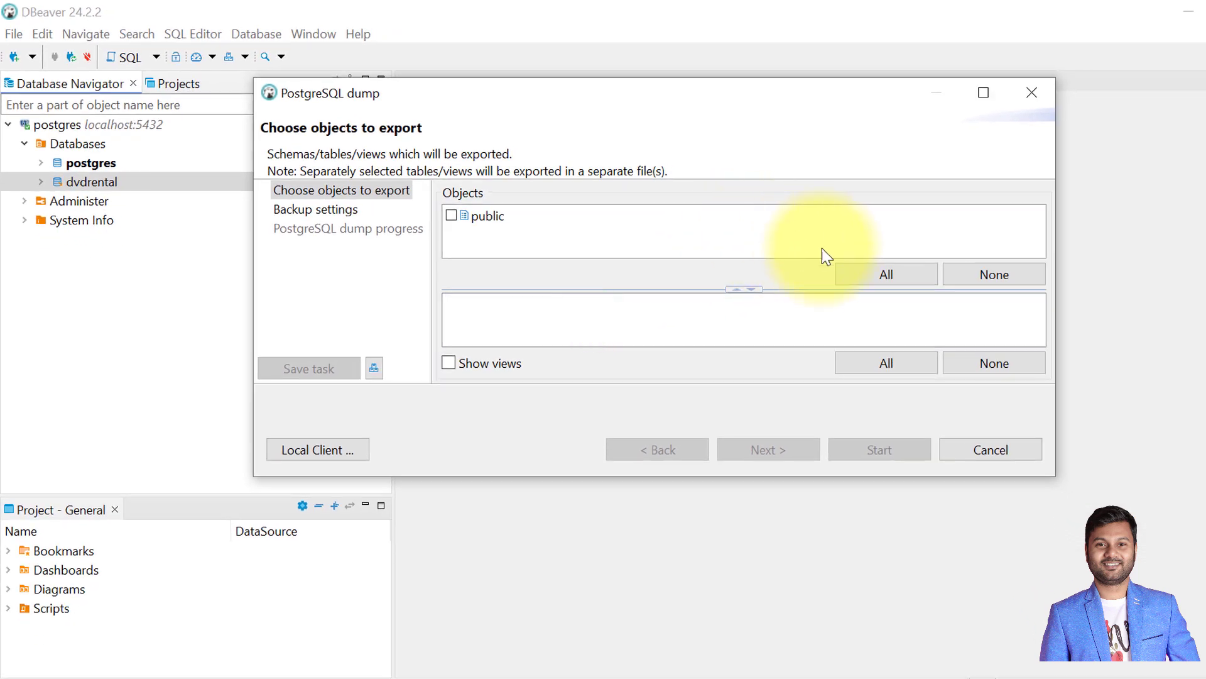
left_click(889, 276)
left_click(887, 362)
left_click(782, 447)
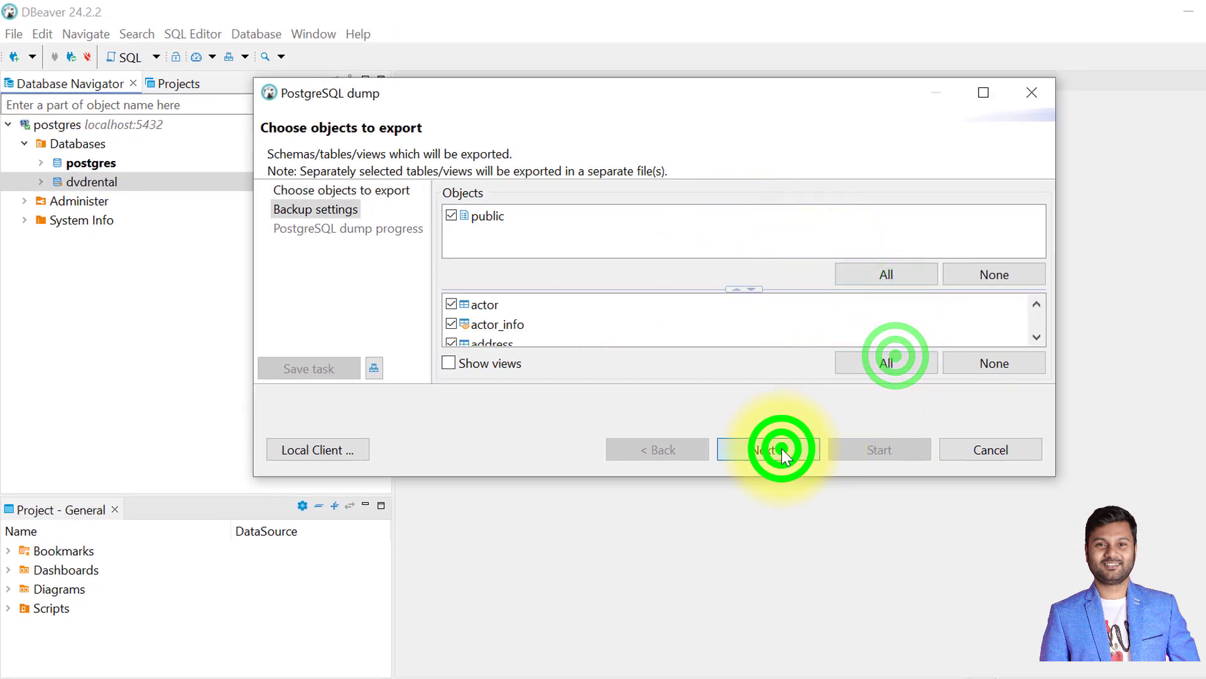
Run the dump in Plain format to D:\PostgreSQL with the file name pattern dvdrental.sql.
left_click(578, 214)
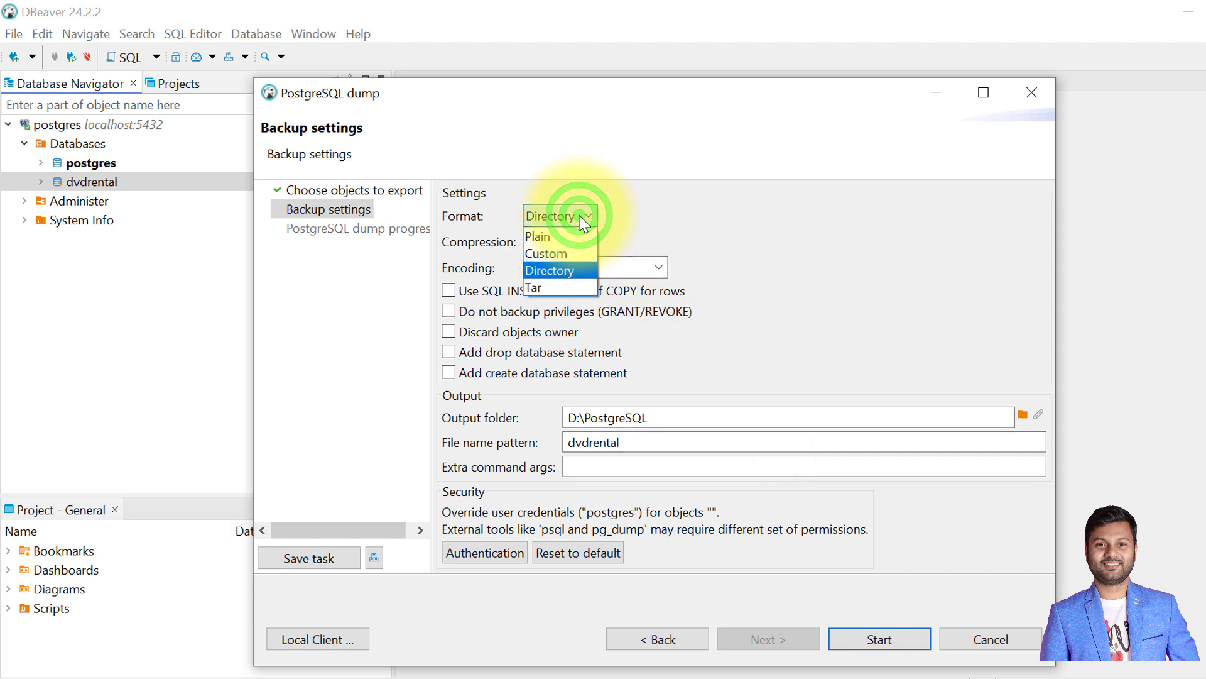
left_click(576, 237)
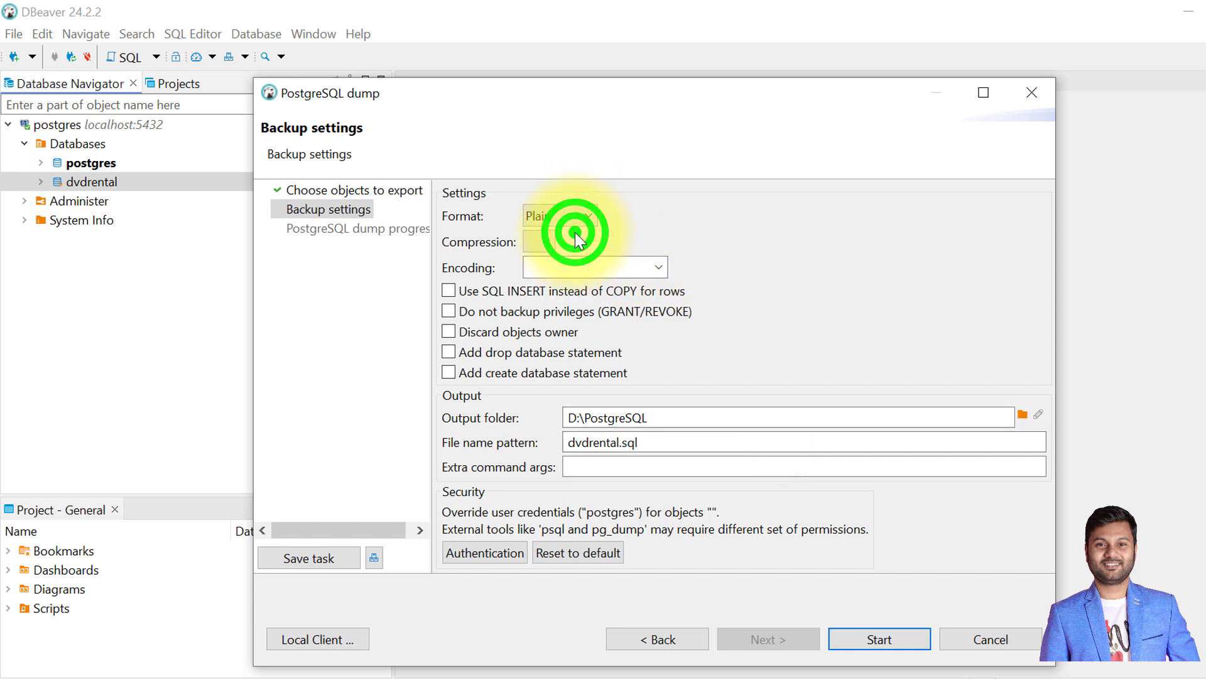
mouse_move(664, 443)
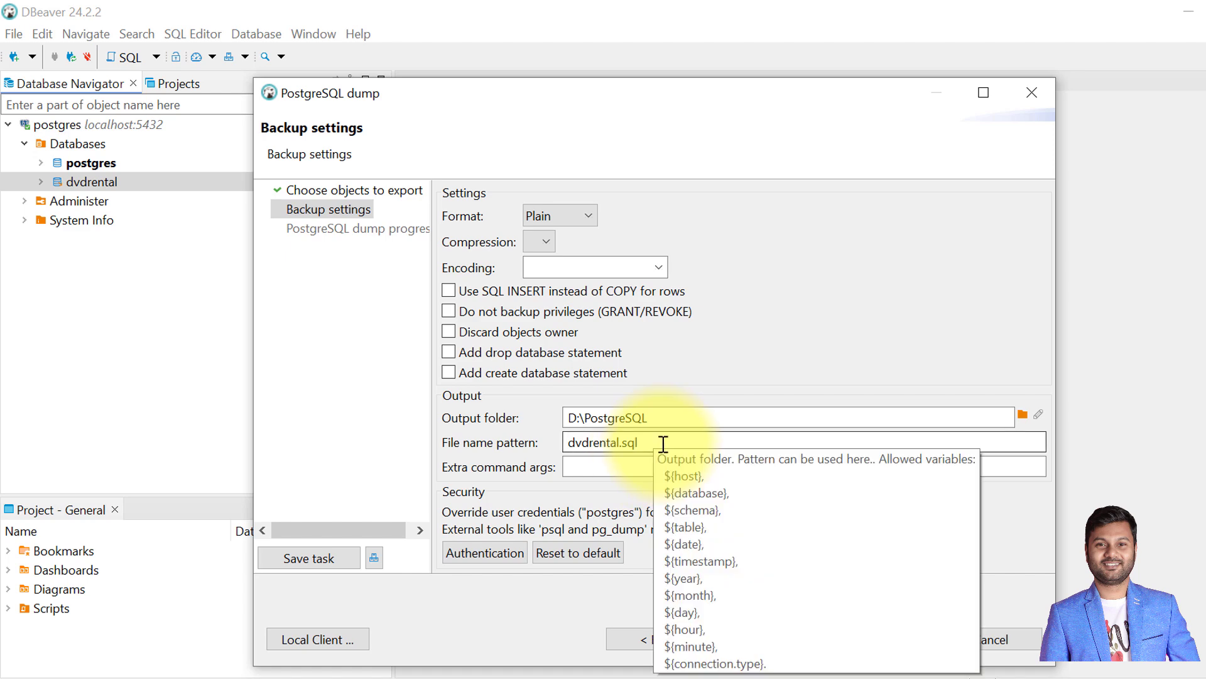
left_click(882, 352)
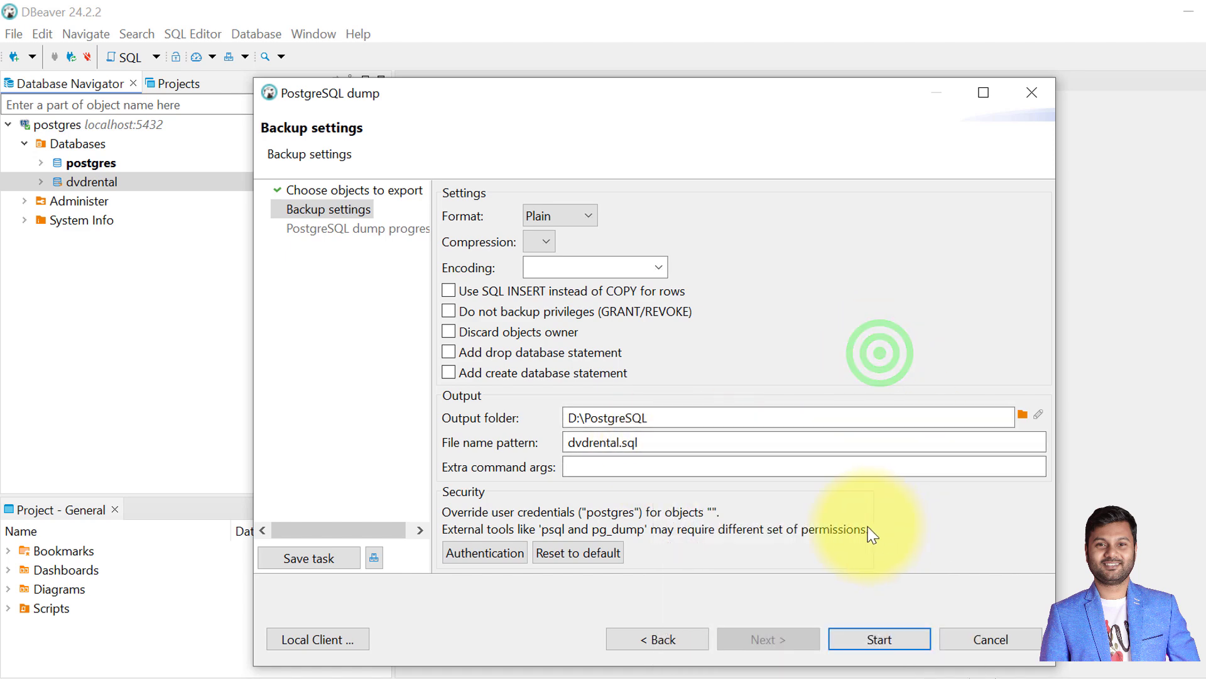
left_click(881, 637)
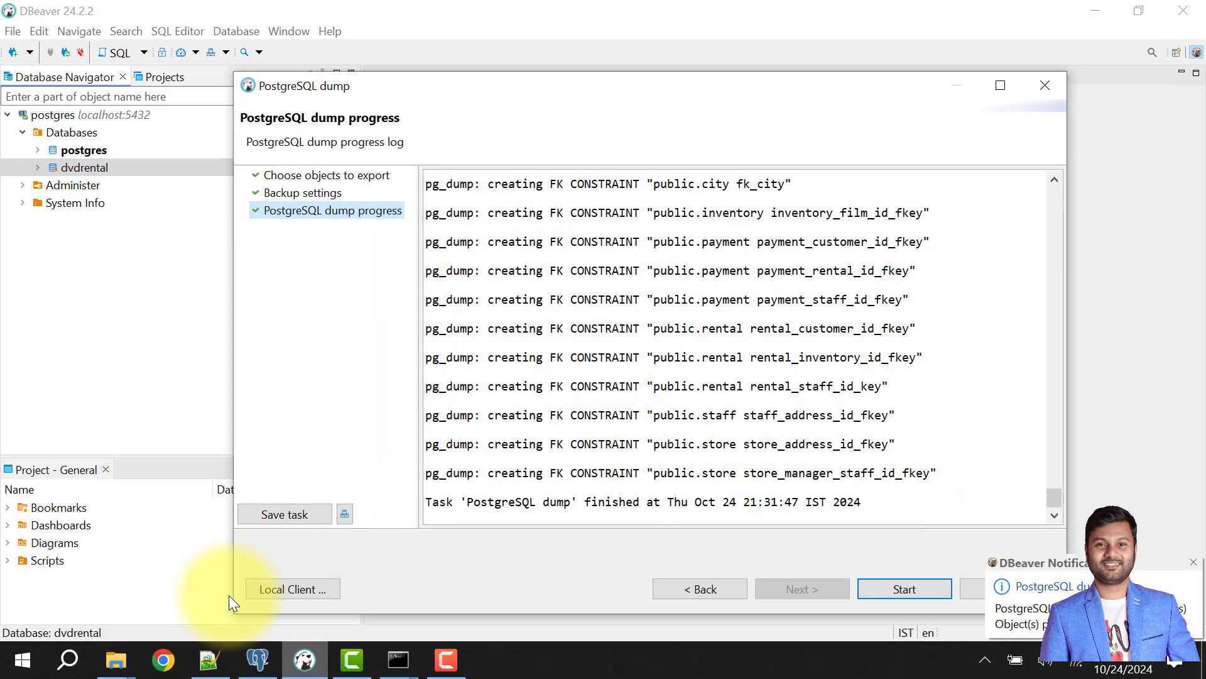
Switch to File Explorer and return to the D:\PostgreSQL folder to check for the dvdrental.sql file.
left_click(116, 662)
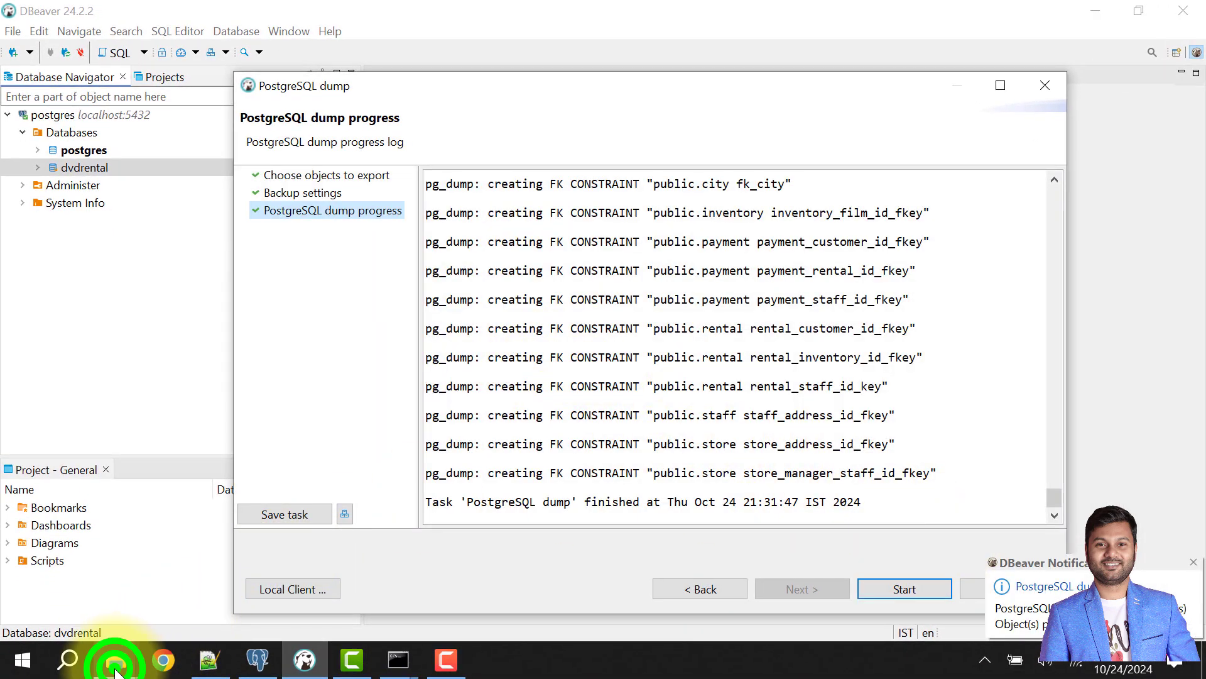
left_click(79, 599)
left_click(304, 55)
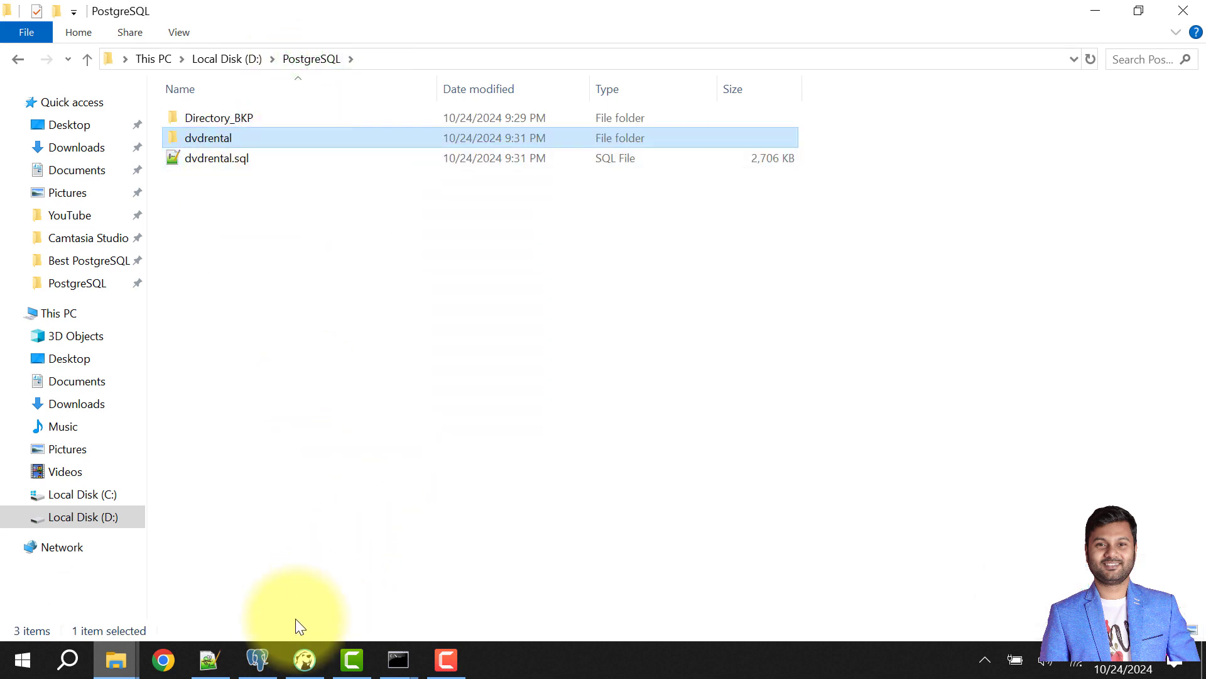
Switch to DBeaver, close the finished dump dialog, and start another dvdrental backup covering all schemas and tables.
left_click(305, 660)
left_click(1043, 85)
right_click(157, 199)
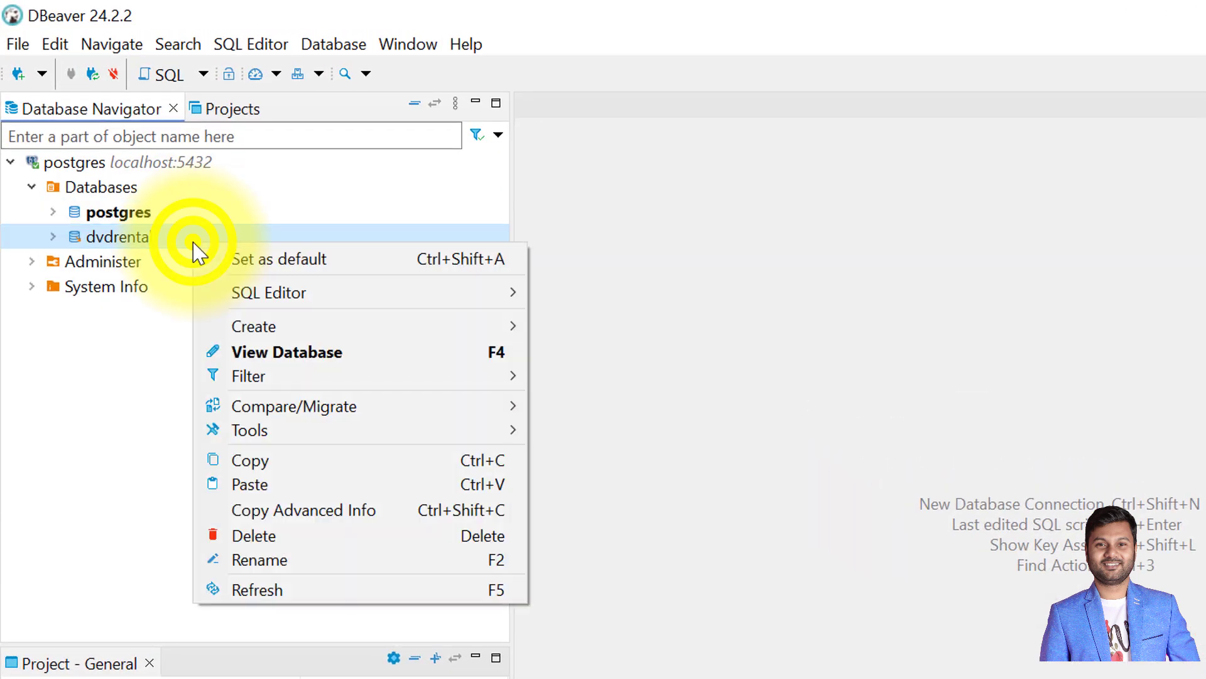
mouse_move(444, 432)
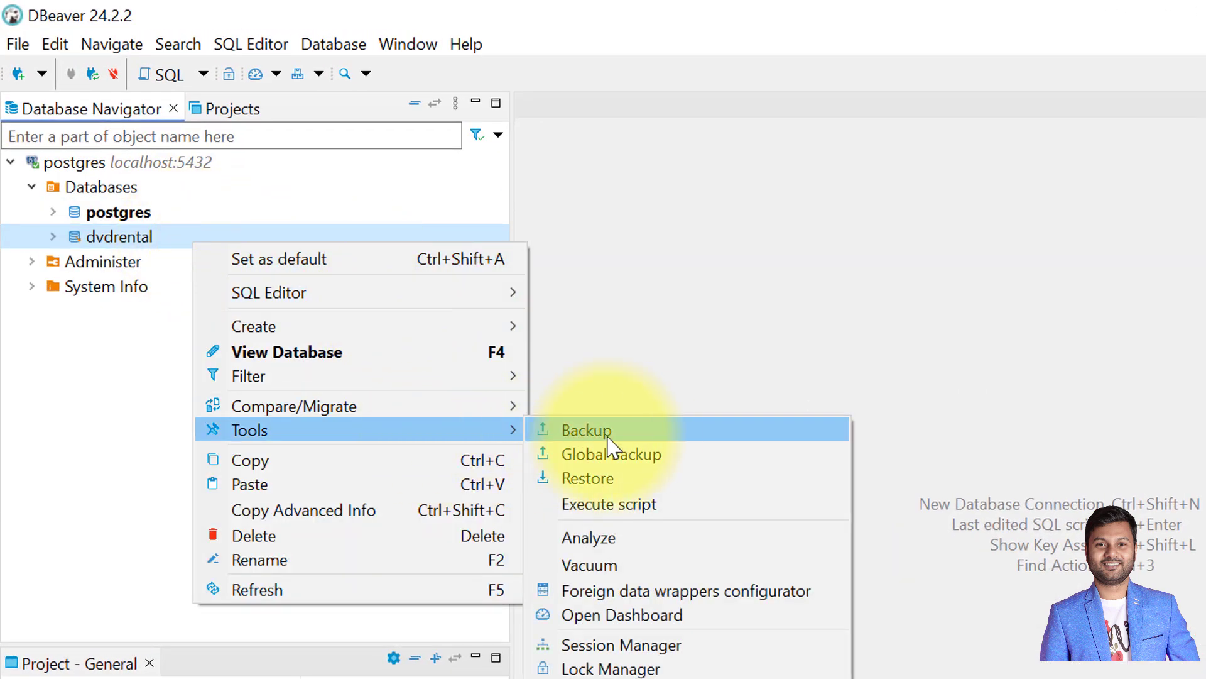
left_click(627, 430)
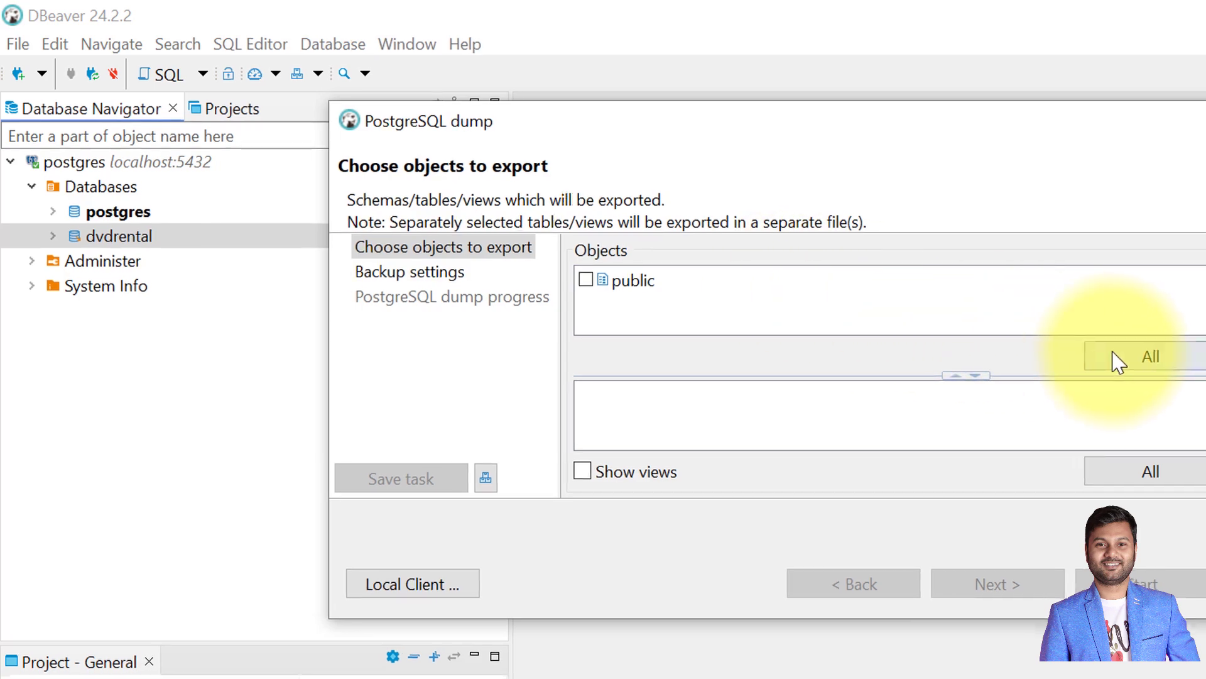
left_click(1113, 353)
left_click(1154, 472)
left_click(748, 436)
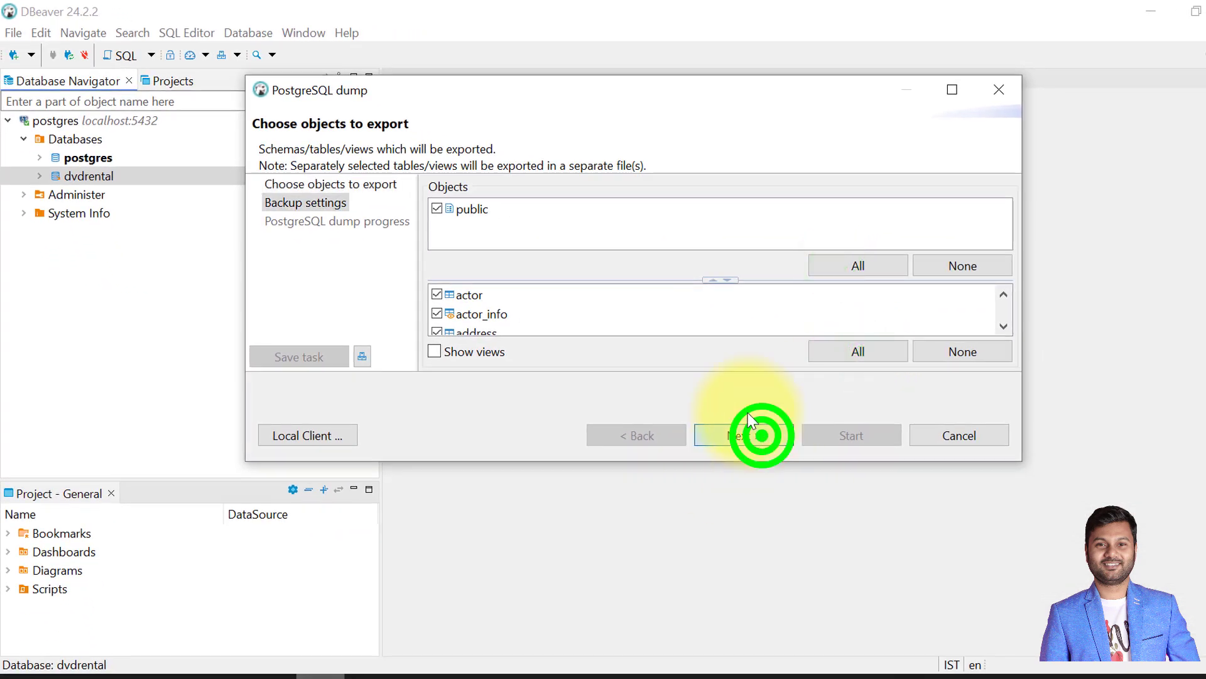
Run the dump in Tar format to D:\PostgreSQL with the file name pattern dvdrental.tar.
left_click(539, 211)
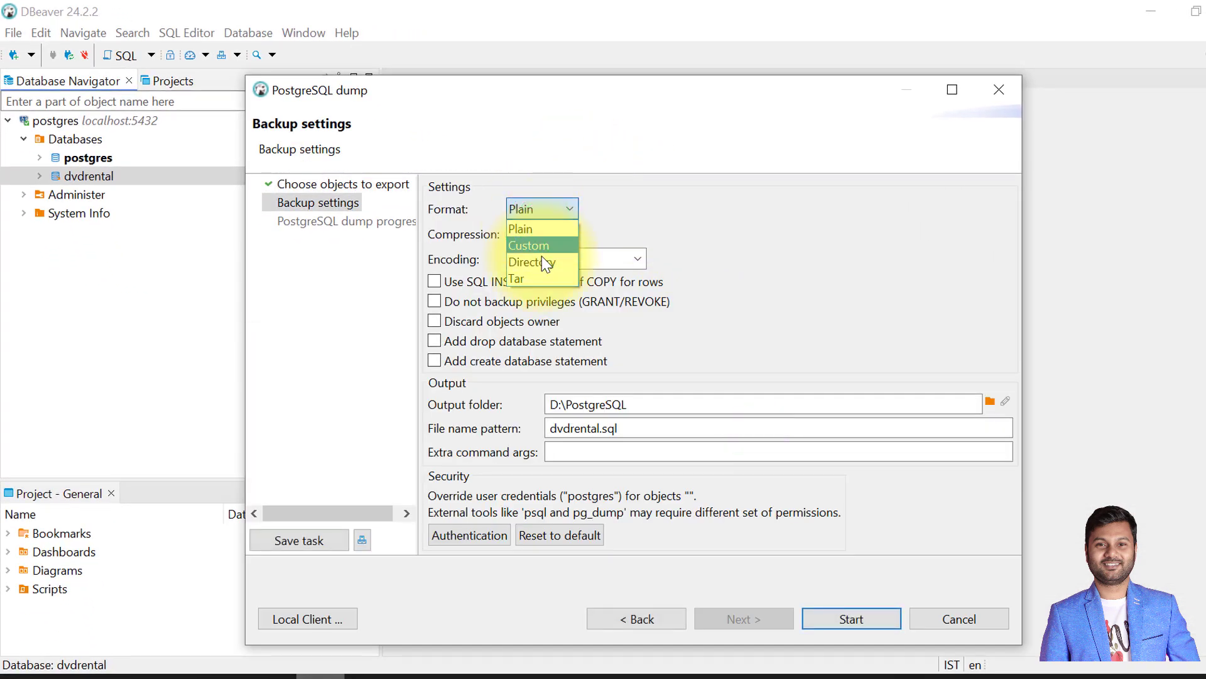
left_click(544, 281)
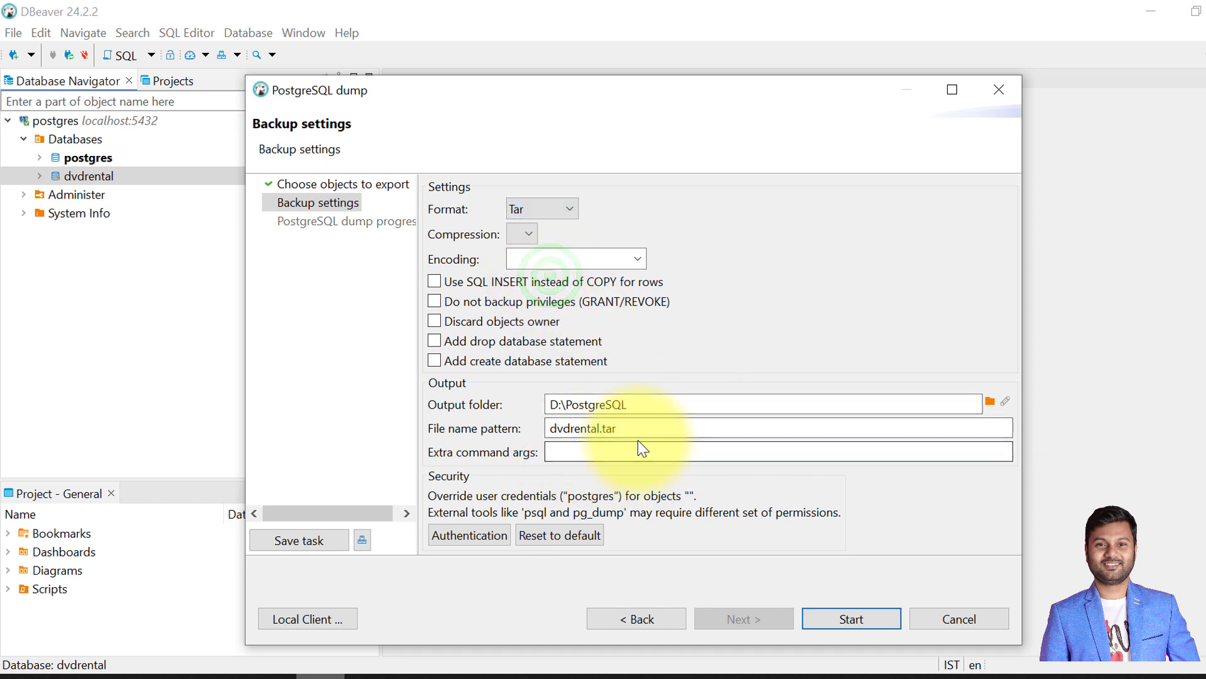
mouse_move(602, 431)
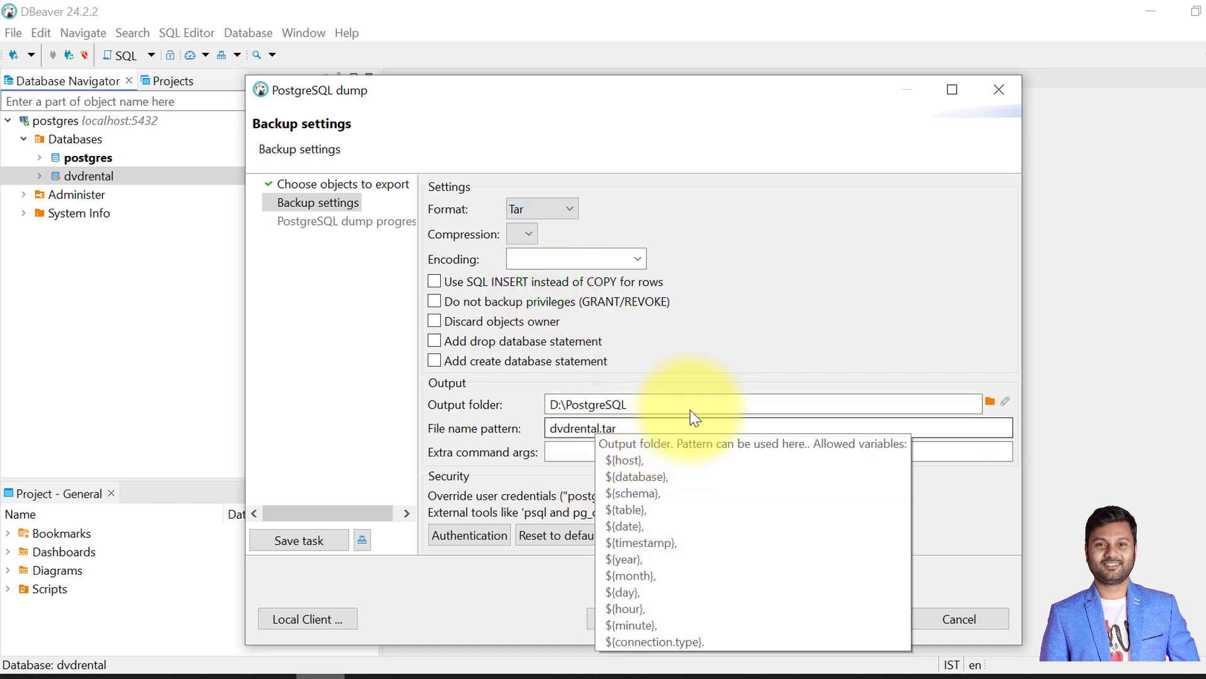
left_click(857, 620)
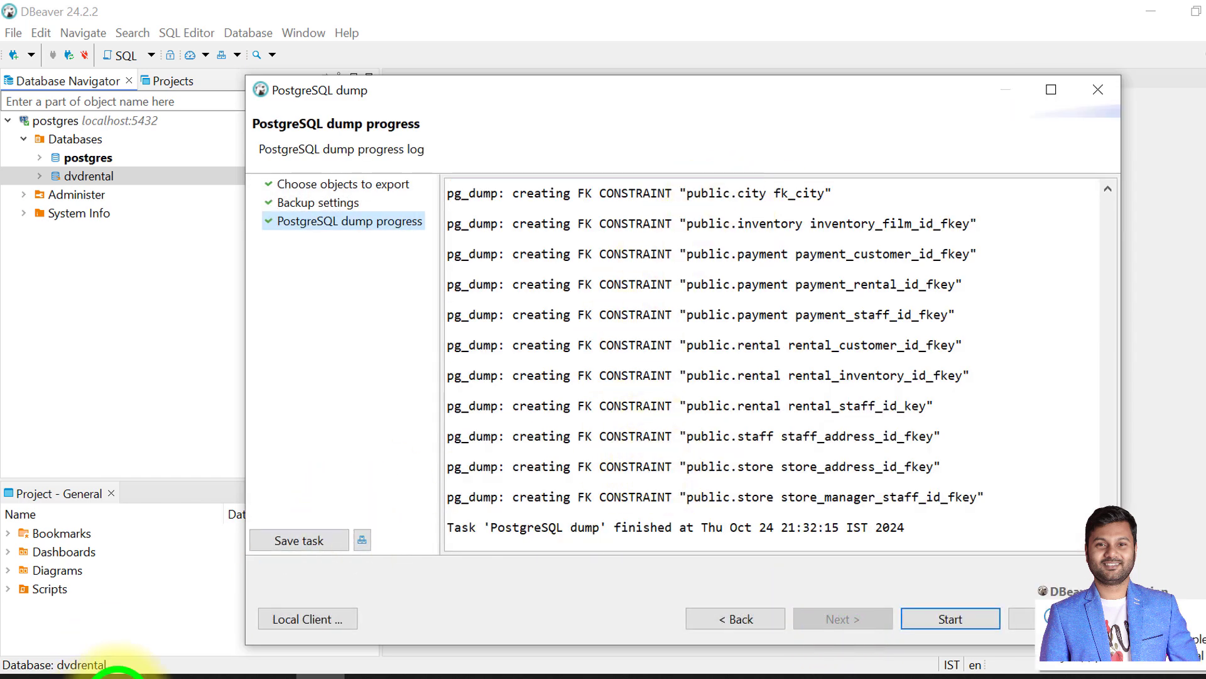
Switch to File Explorer and select the dvdrental.tar file in the PostgreSQL folder to check it.
left_click(116, 671)
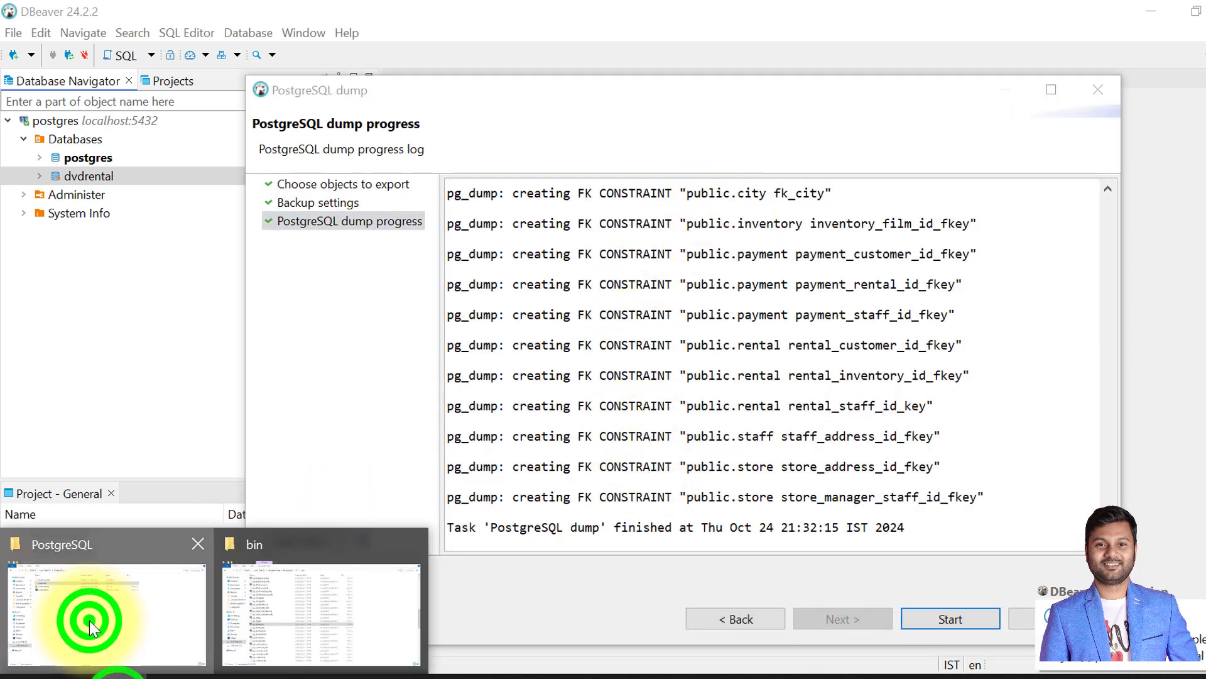
left_click(89, 619)
left_click(269, 183)
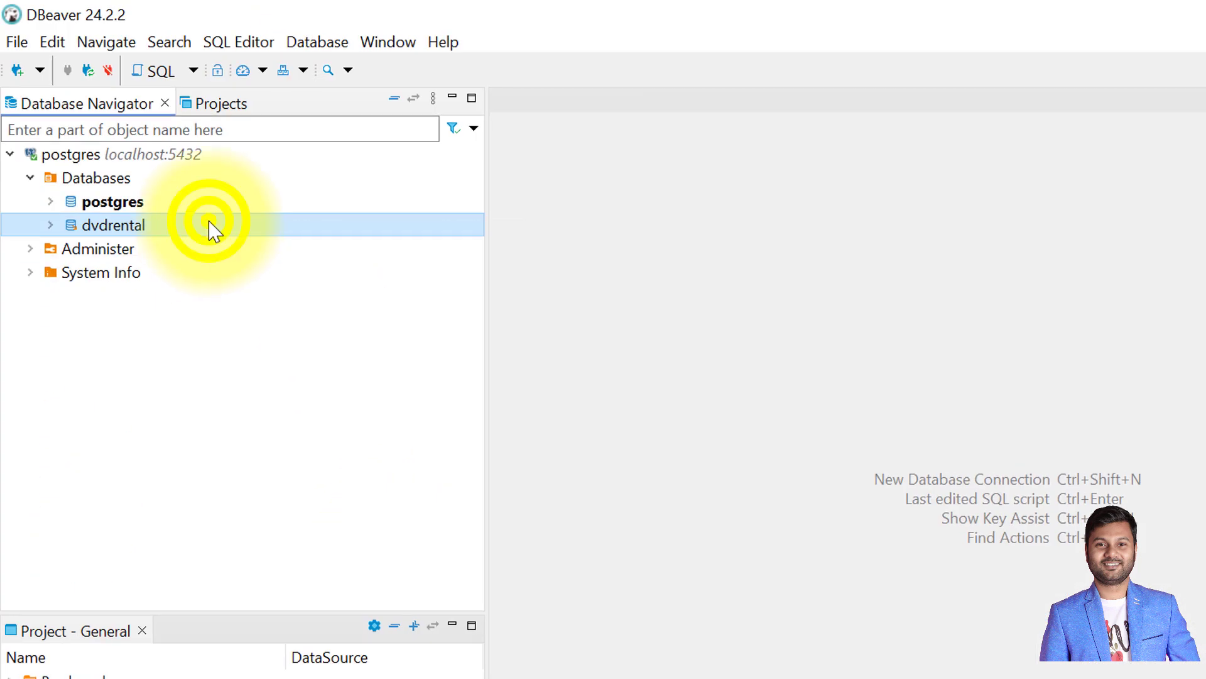
In DBeaver, open the backup wizard for dvdrental again and select every schema and table for export.
right_click(209, 221)
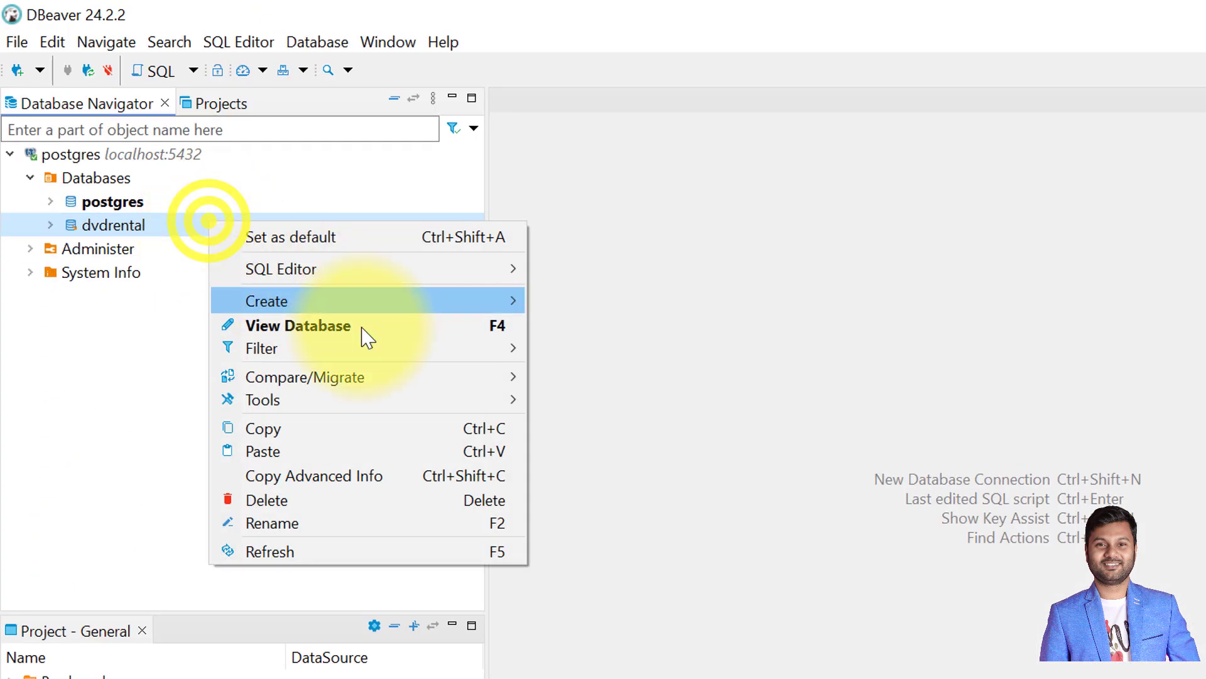
mouse_move(486, 406)
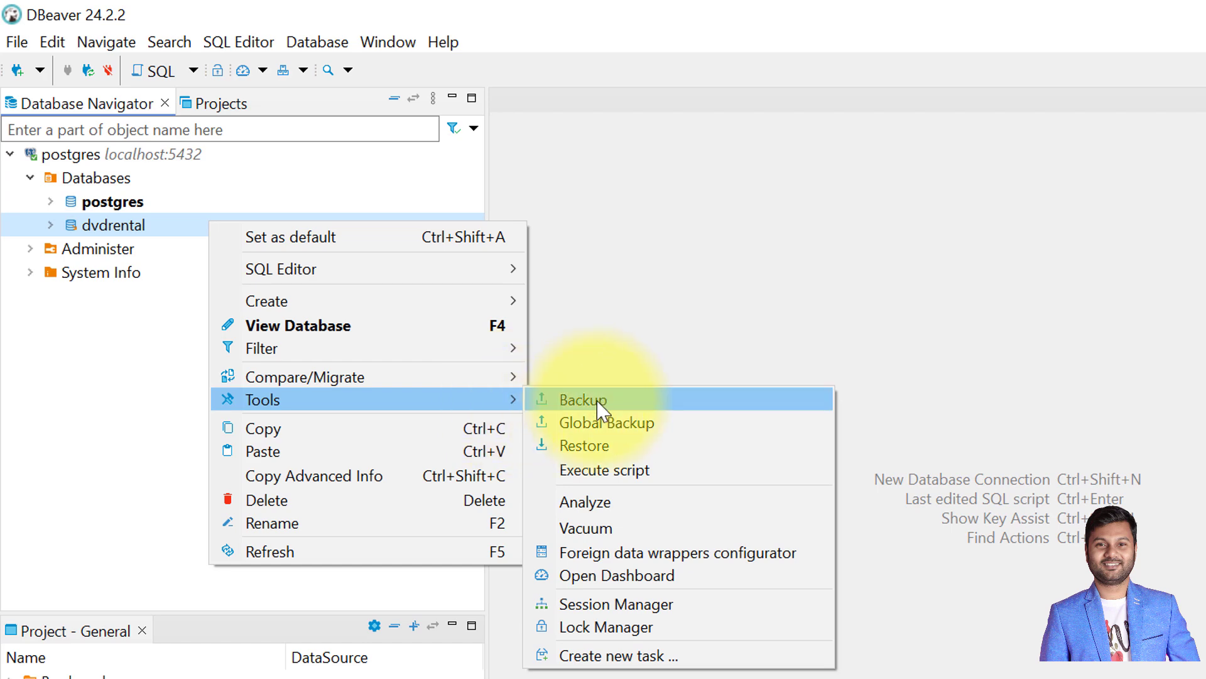
left_click(613, 401)
left_click(1023, 317)
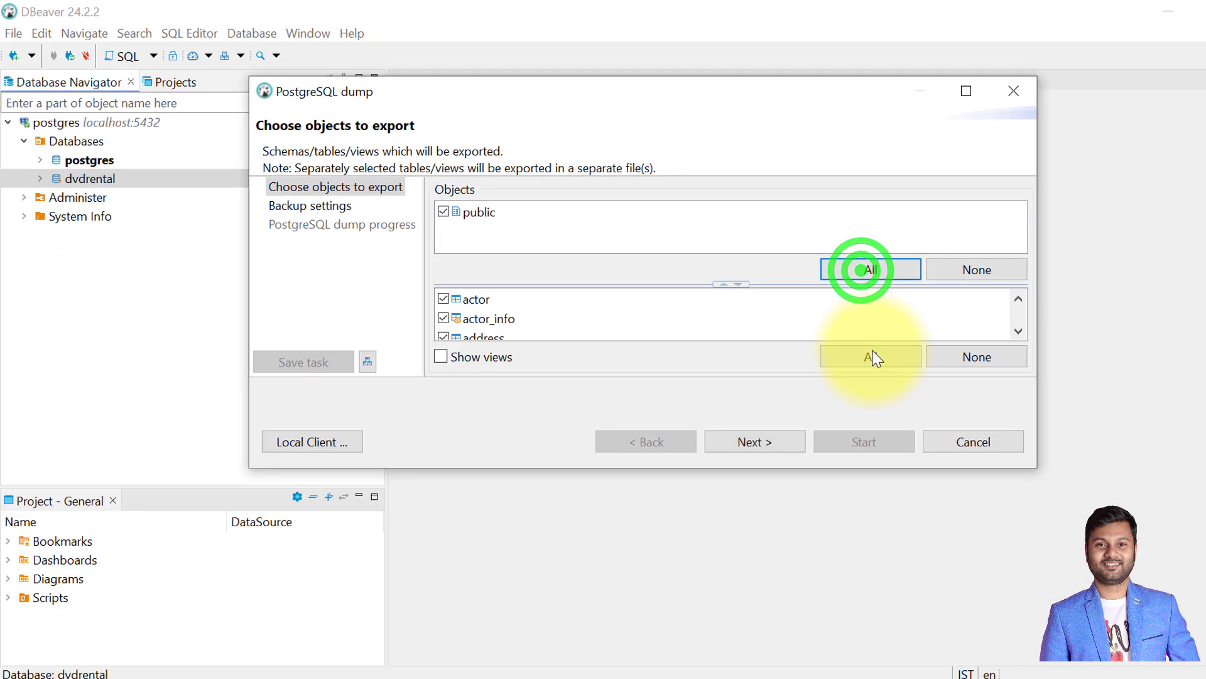
left_click(878, 359)
left_click(762, 445)
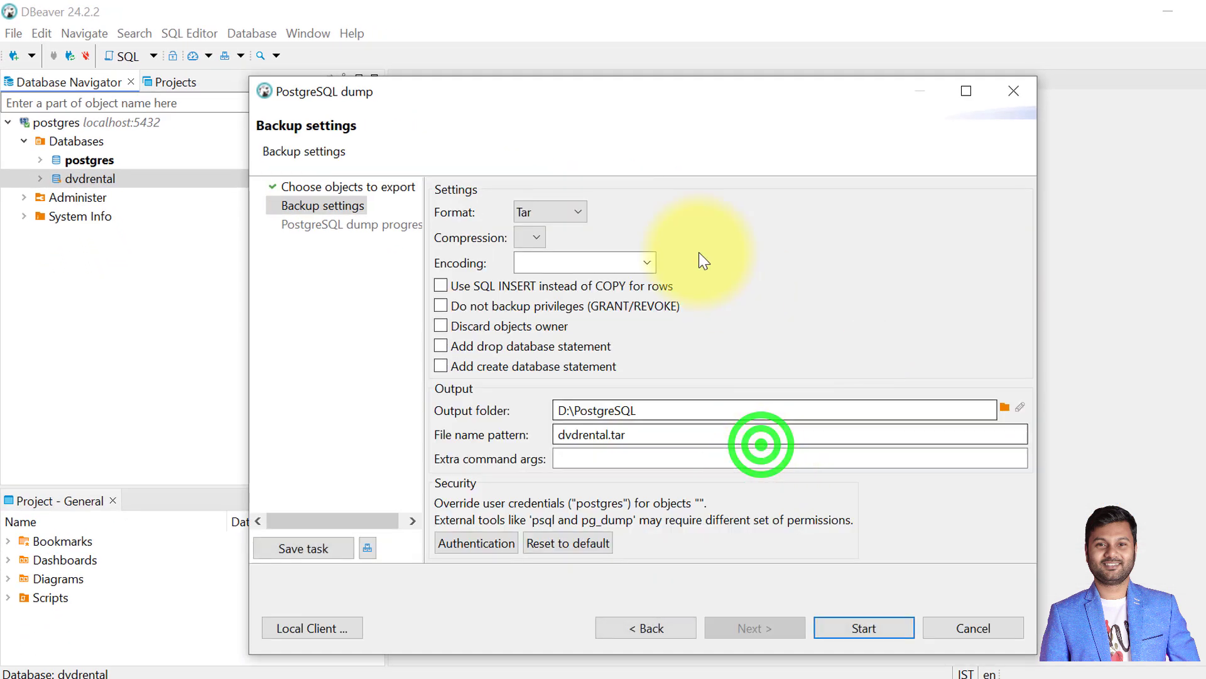
Run the dump in Custom format to D:\PostgreSQL with the file name pattern dvdrental.bak, and check the output folder in File Explorer.
left_click(561, 210)
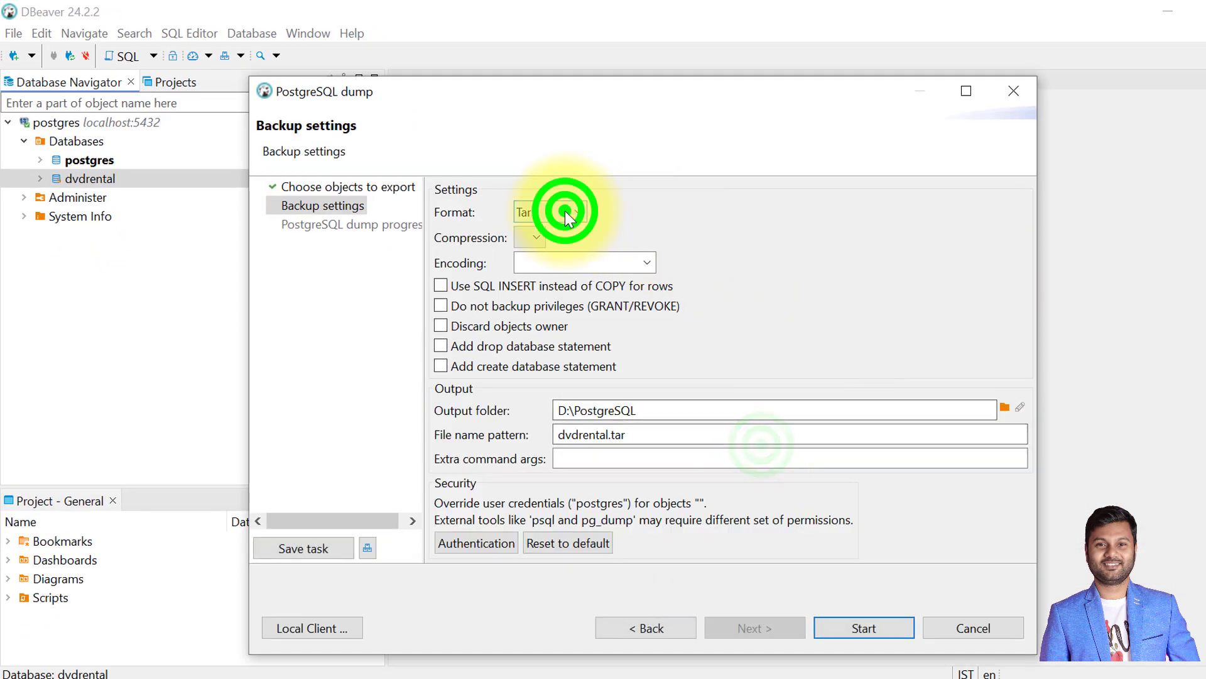
left_click(554, 248)
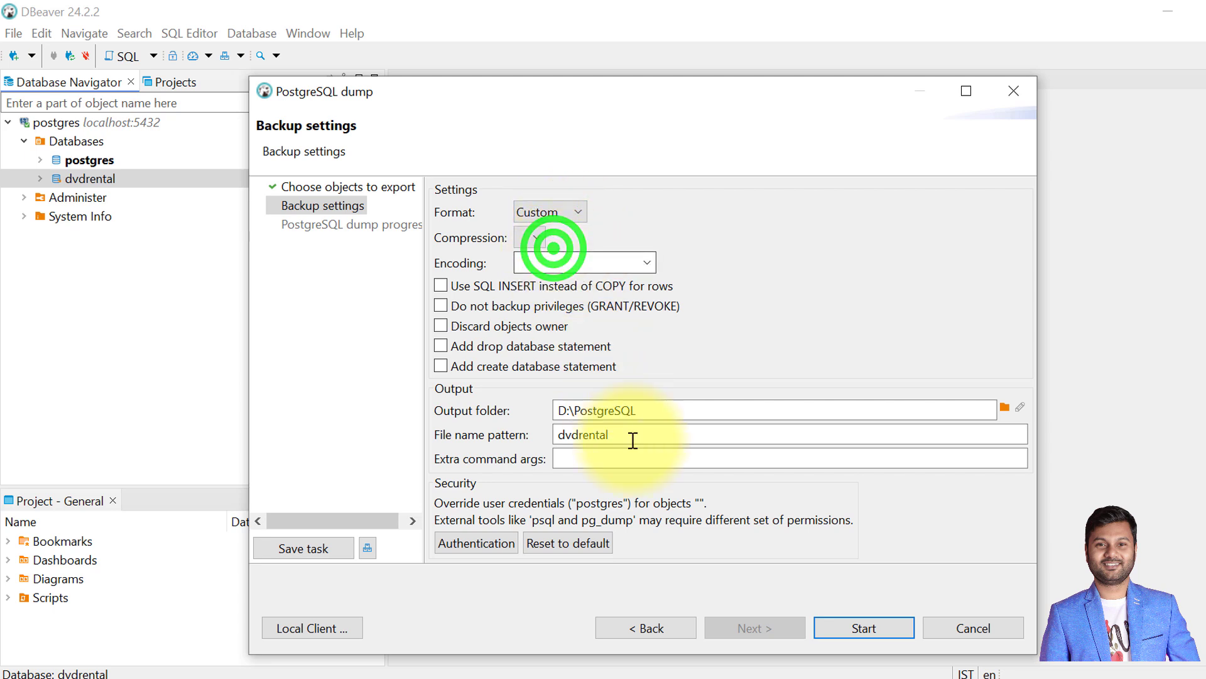
left_click(660, 437)
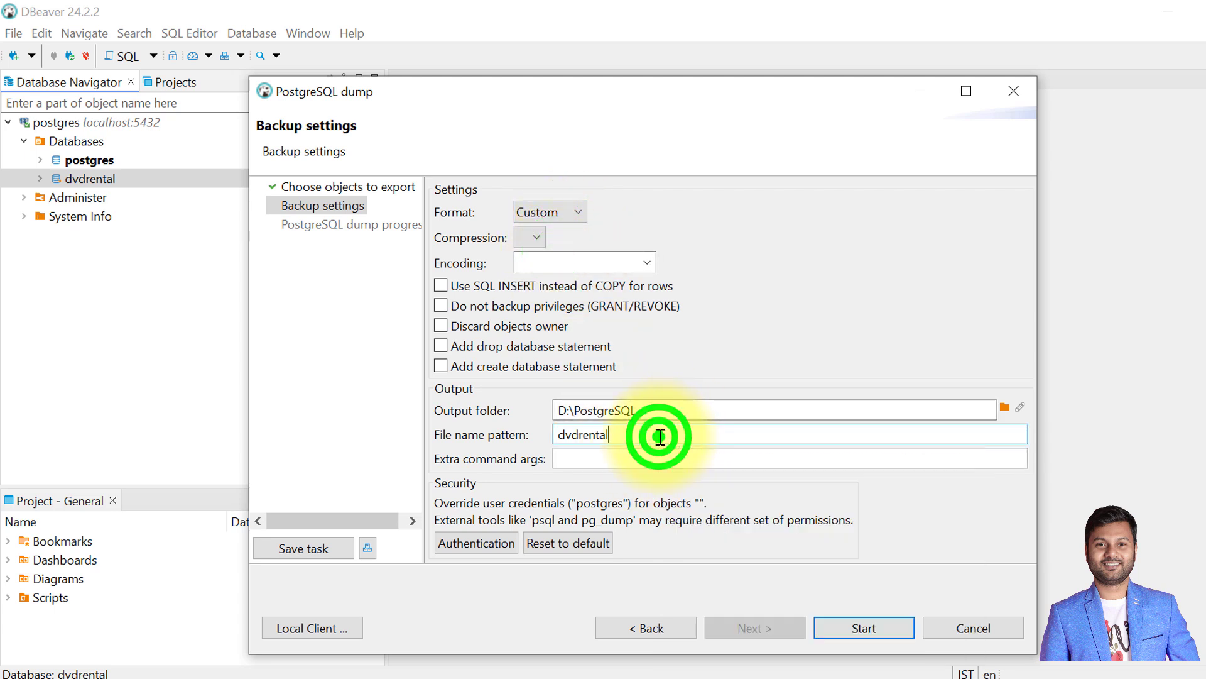
type(".bak")
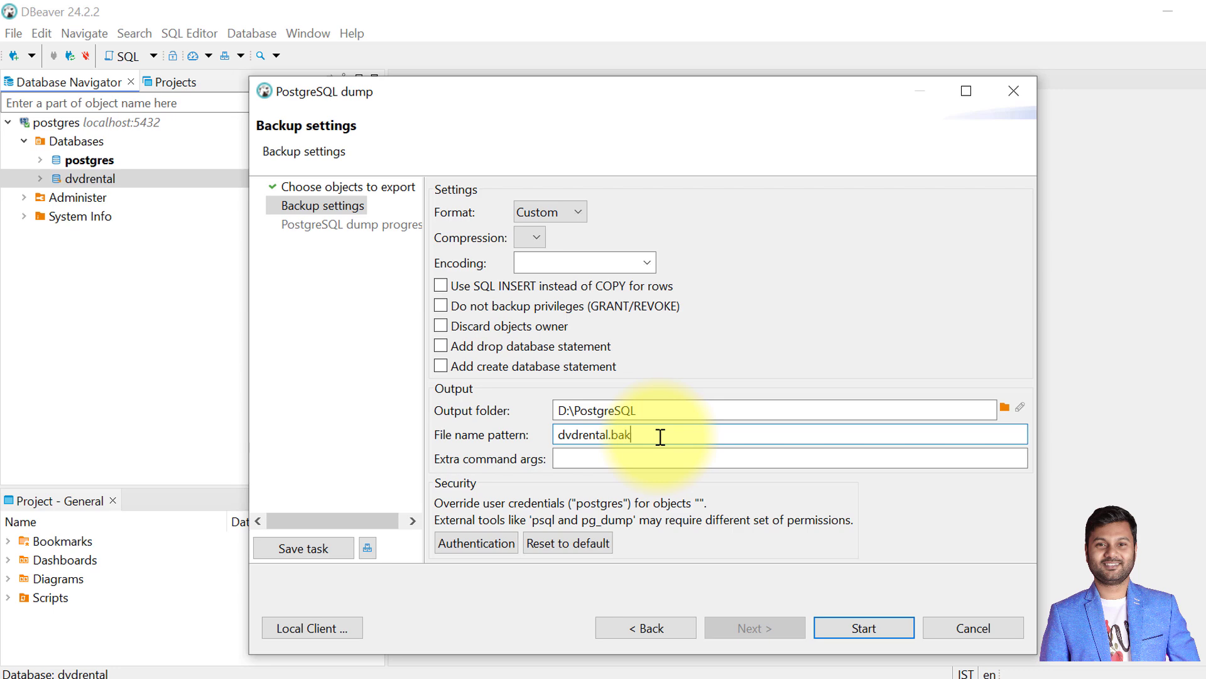
left_click(867, 630)
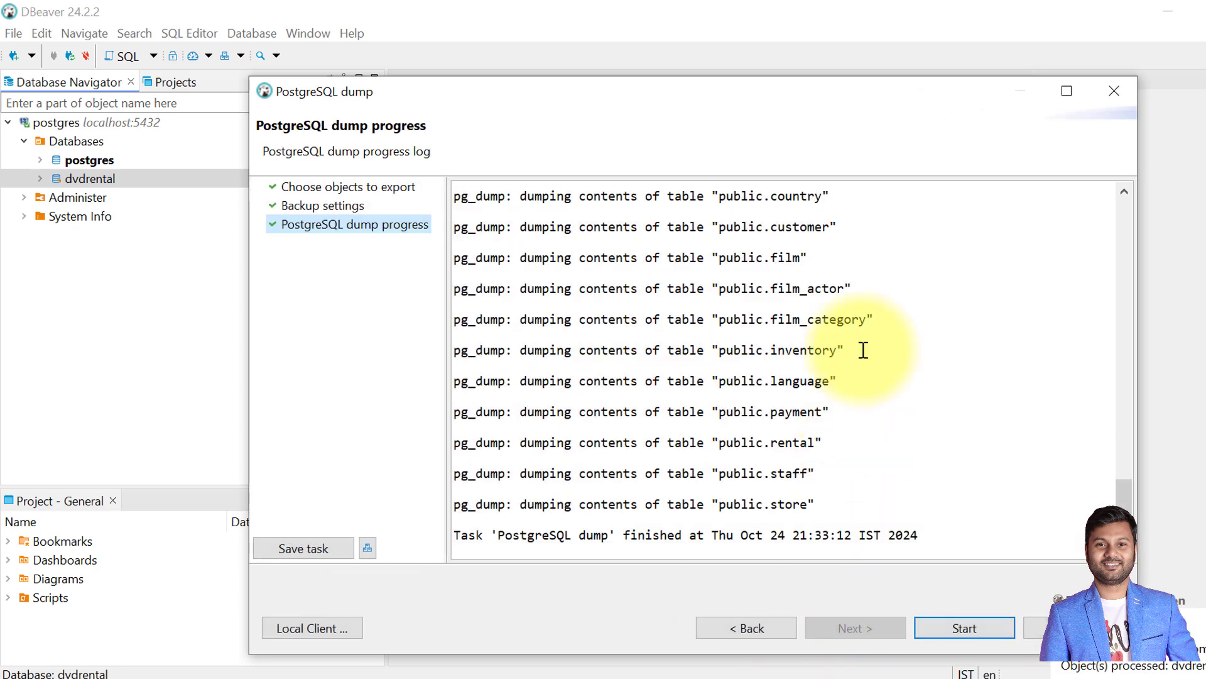
left_click(130, 659)
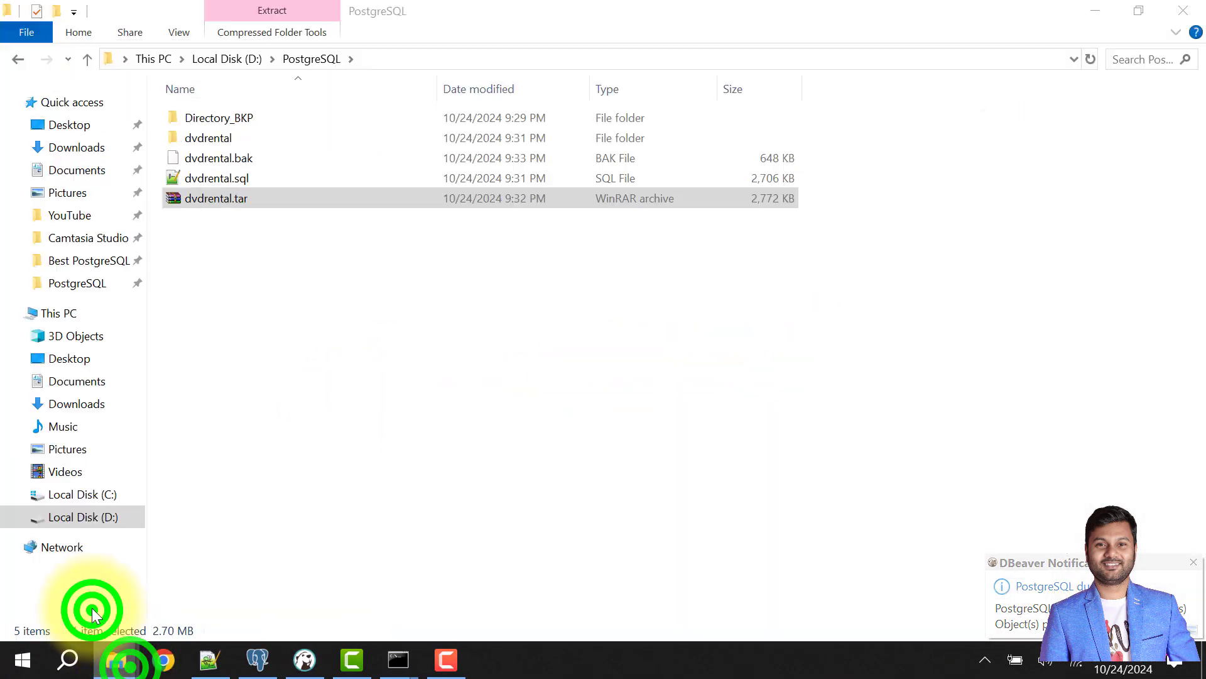